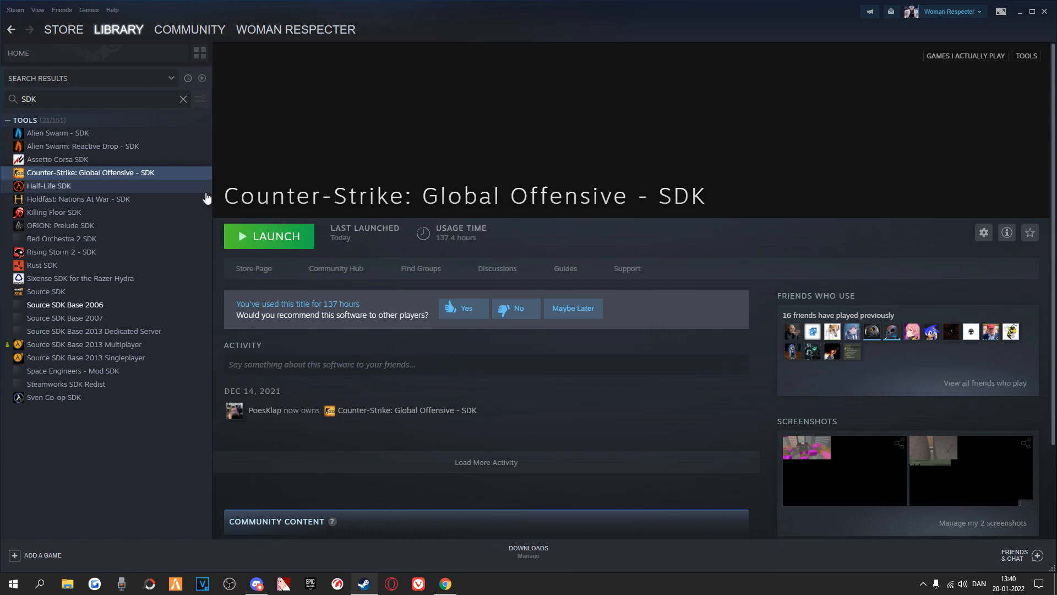
Launch Hammer World Editor from the Counter-Strike: Global Offensive SDK and create a new map
{"action": "left_click", "coordinate": [302, 239]}
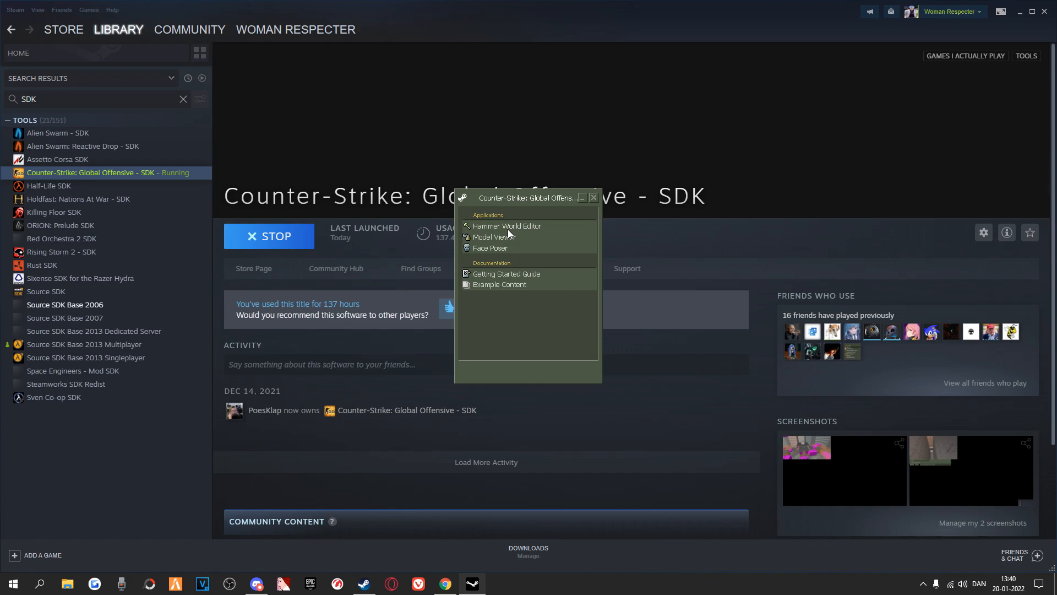
{"action": "left_click", "coordinate": [531, 225]}
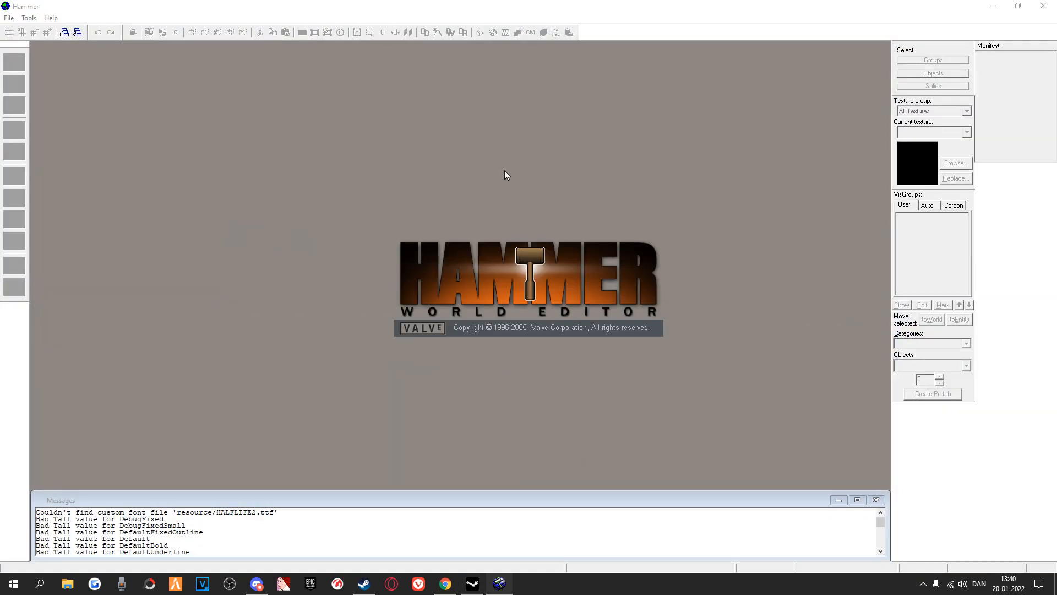
{"action": "left_click", "coordinate": [9, 17]}
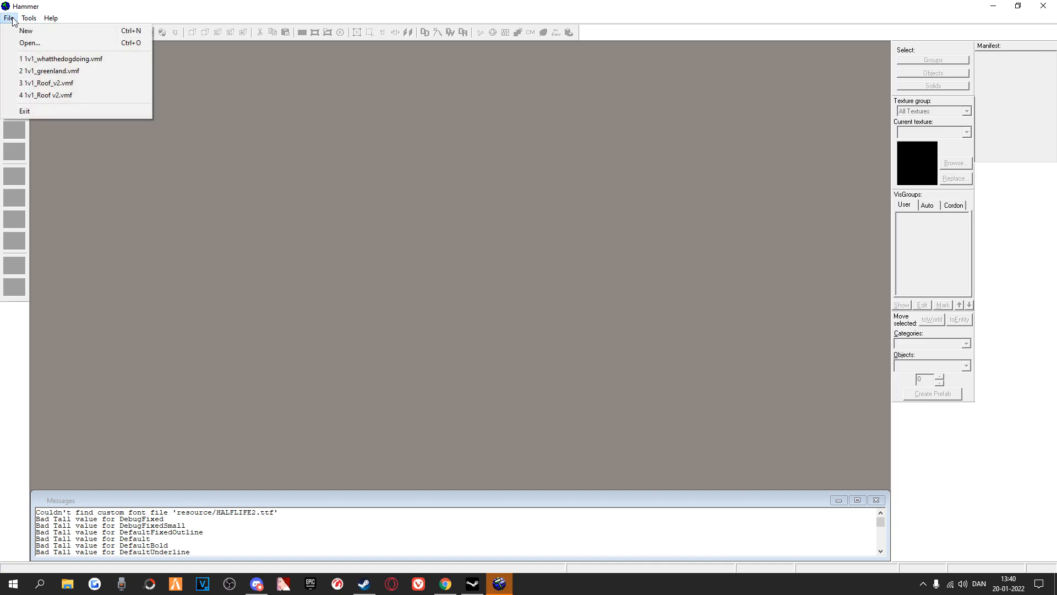
{"action": "left_click", "coordinate": [22, 31]}
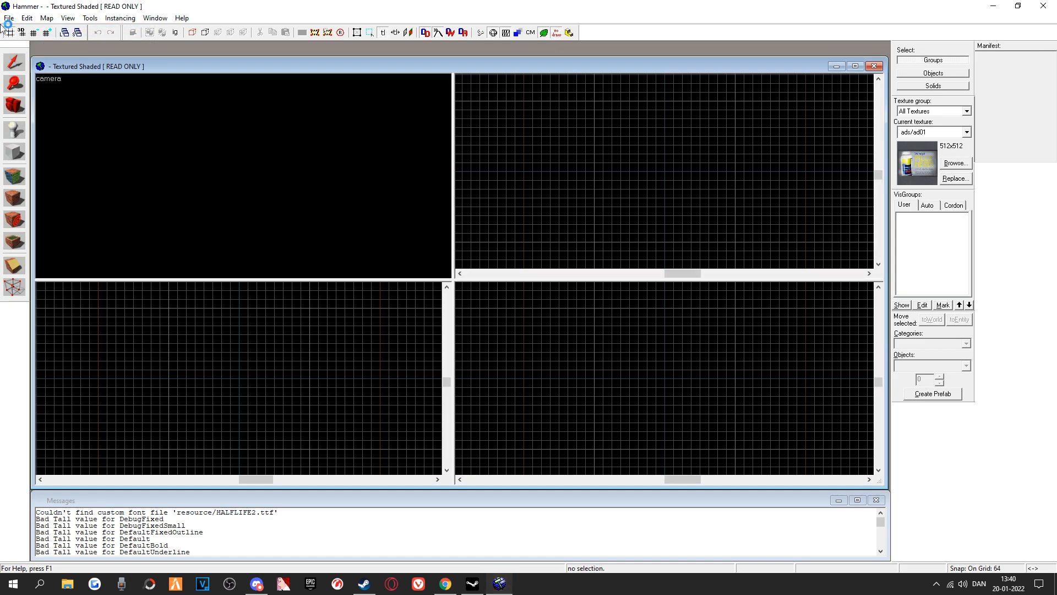
Save the new map as 1v1_dog in the sdk_content maps folder
{"action": "left_click", "coordinate": [8, 18]}
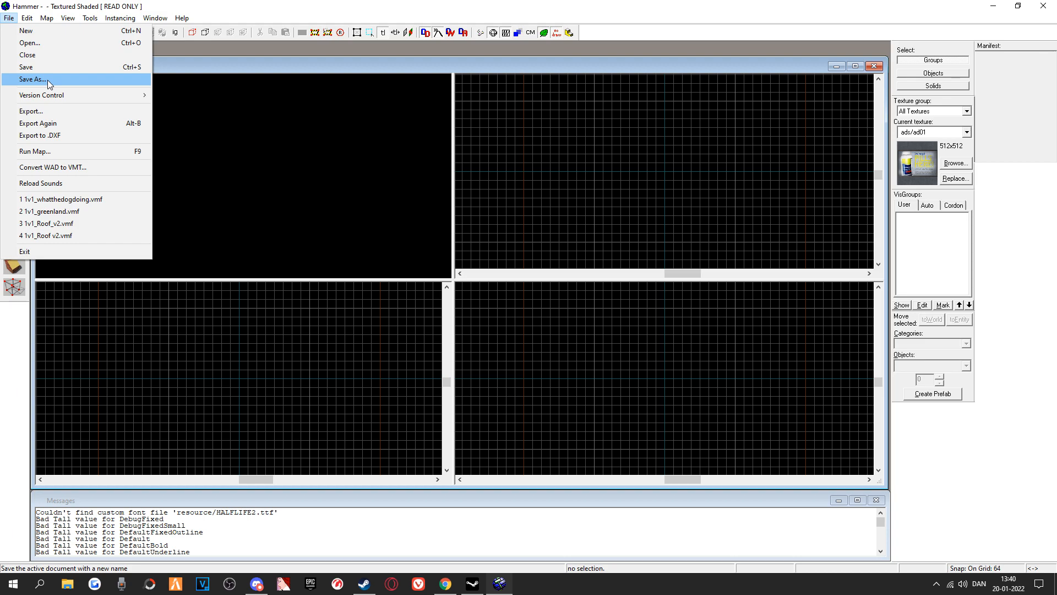
{"action": "left_click", "coordinate": [22, 79]}
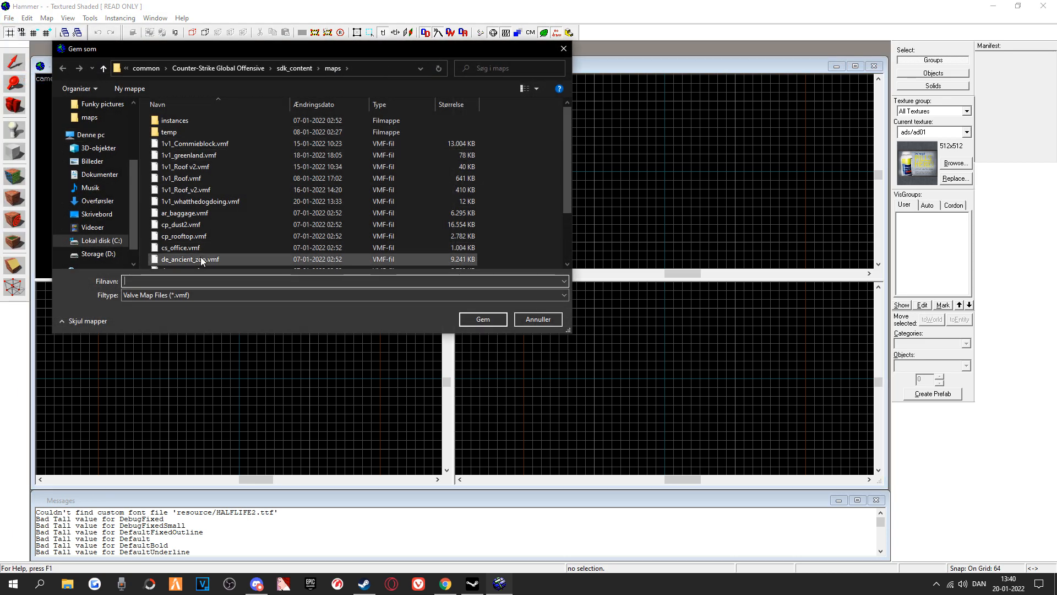
{"action": "type", "text": "1v1_dog"}
{"action": "left_click", "coordinate": [483, 319]}
Outline a block about 3072 units wide, 2496 units long and 64 units high with the Block tool
{"action": "scroll", "coordinate": [614, 158], "scroll_direction": "down", "scroll_amount": 2}
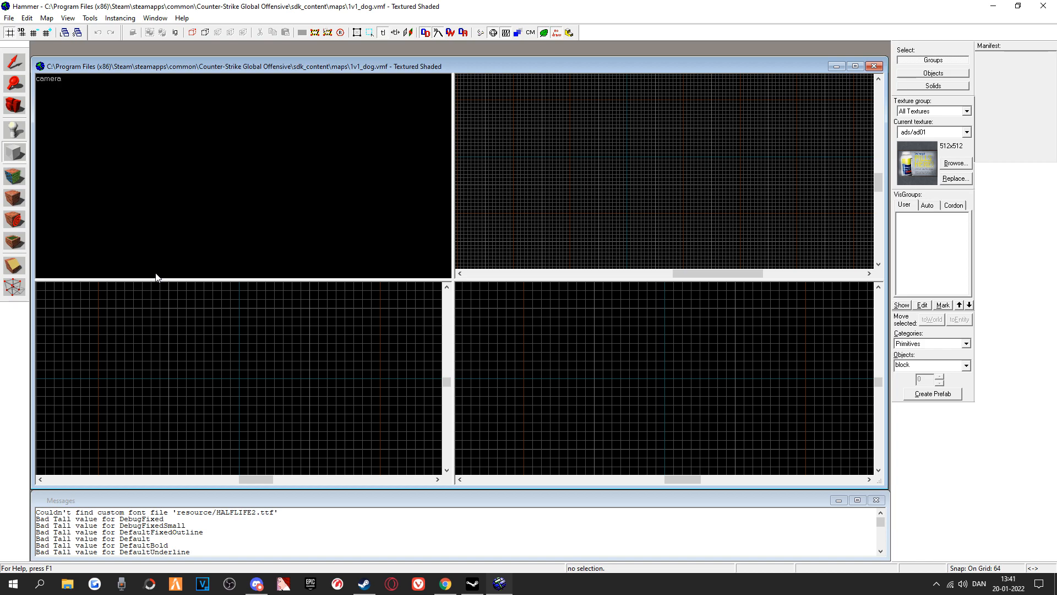
{"action": "left_click", "coordinate": [15, 62]}
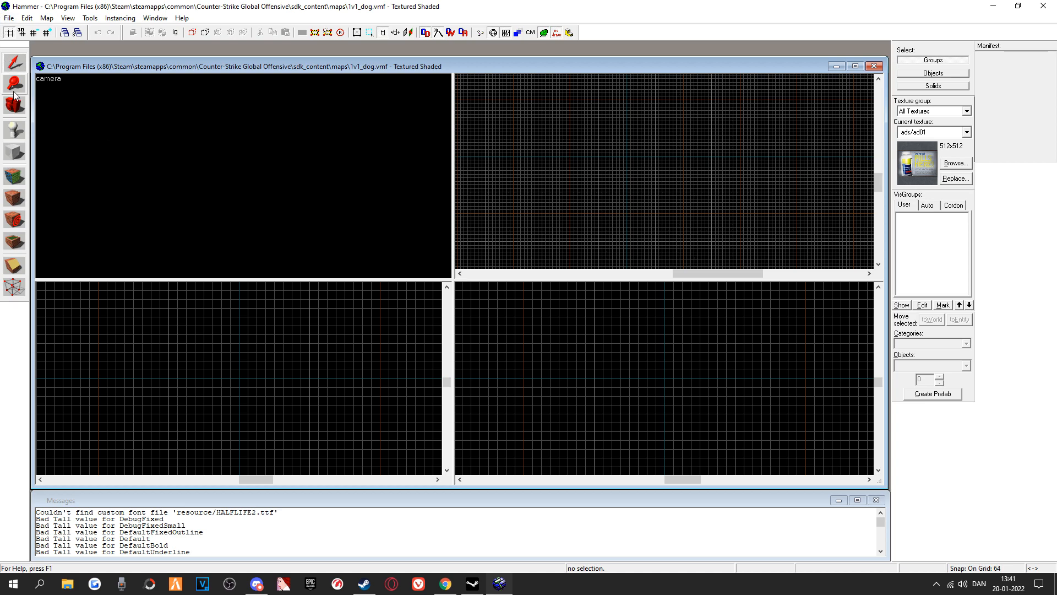
{"action": "left_click", "coordinate": [13, 131]}
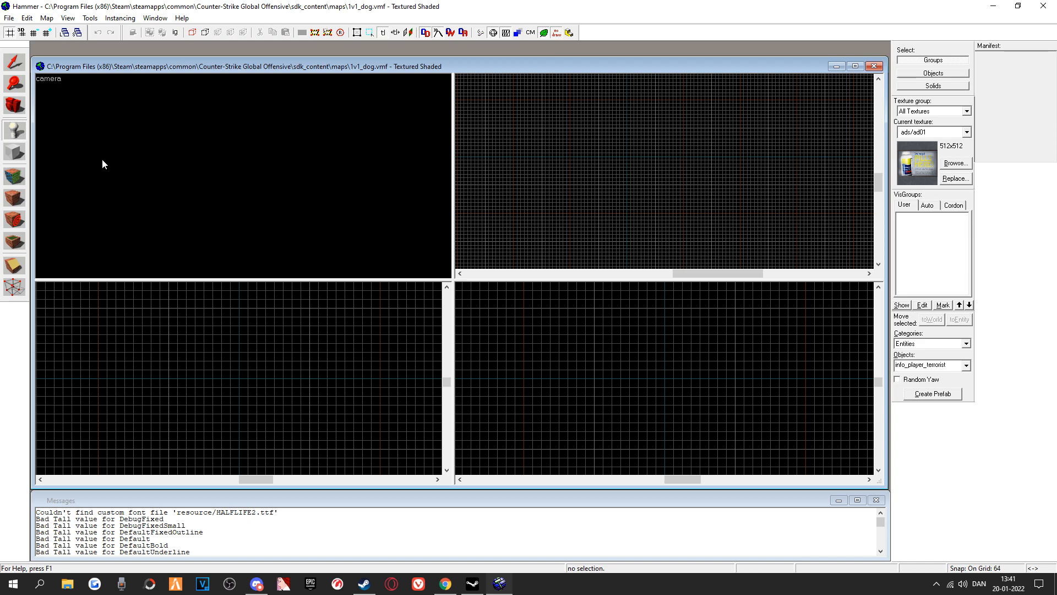
{"action": "left_click", "coordinate": [17, 153]}
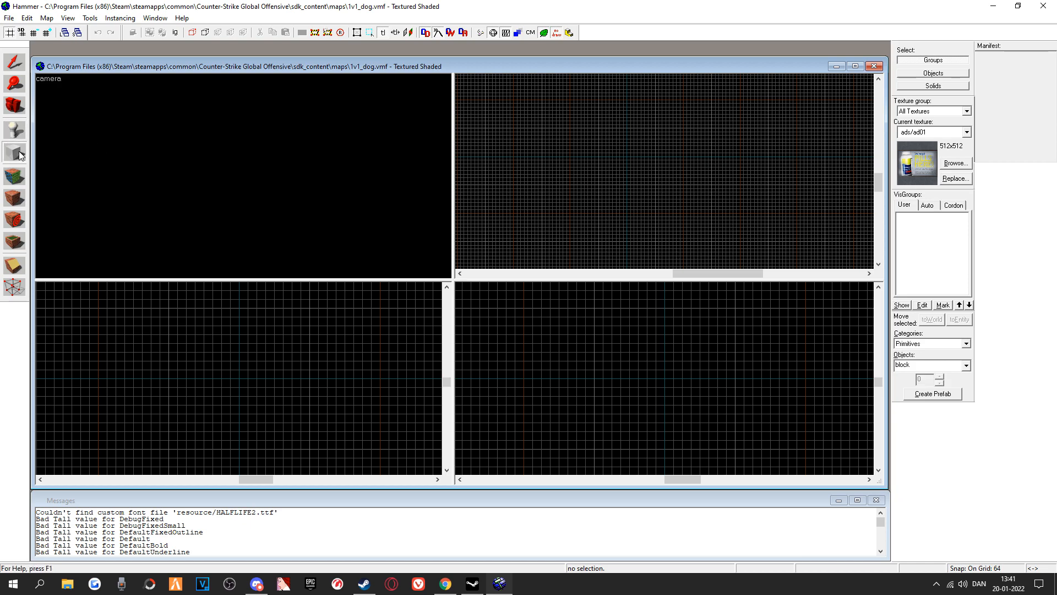
{"action": "left_click_drag", "start_coordinate": [539, 107], "coordinate": [710, 247]}
{"action": "scroll", "coordinate": [664, 176], "scroll_direction": "down", "scroll_amount": 6}
{"action": "left_click_drag", "start_coordinate": [658, 166], "coordinate": [651, 165]}
{"action": "scroll", "coordinate": [652, 165], "scroll_direction": "up", "scroll_amount": 6}
{"action": "mouse_move", "coordinate": [652, 241]}
{"action": "left_mouse_down"}
{"action": "mouse_move", "coordinate": [645, 217]}
{"action": "mouse_move", "coordinate": [654, 227]}
{"action": "left_mouse_up"}
{"action": "scroll", "coordinate": [551, 379], "scroll_direction": "down", "scroll_amount": 2}
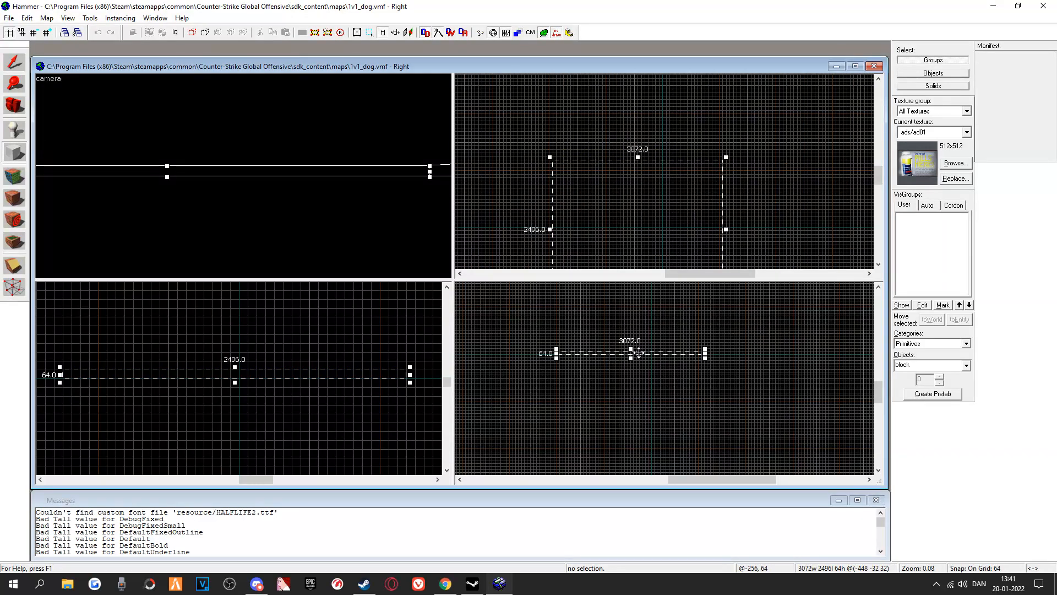
Resize the block outline to about 832 by 768 units with a height of 1664 units, and create the block
{"action": "left_click_drag", "start_coordinate": [630, 347], "coordinate": [630, 314]}
{"action": "scroll", "coordinate": [628, 320], "scroll_direction": "down", "scroll_amount": 5}
{"action": "scroll", "coordinate": [628, 321], "scroll_direction": "up", "scroll_amount": 2}
{"action": "scroll", "coordinate": [647, 215], "scroll_direction": "up", "scroll_amount": 3}
{"action": "scroll", "coordinate": [656, 225], "scroll_direction": "down", "scroll_amount": 5}
{"action": "key", "text": "z"}
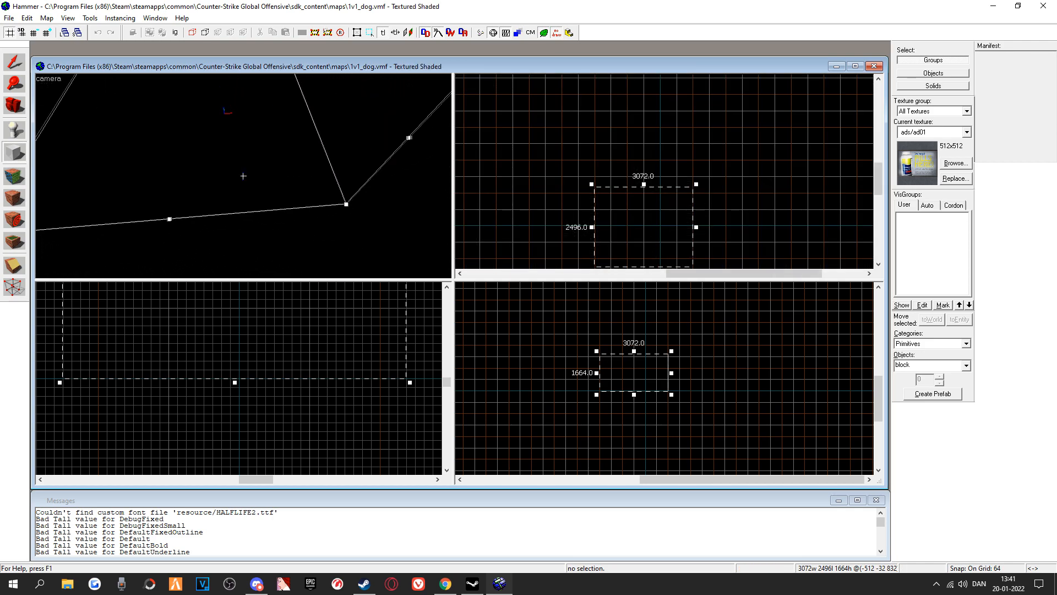
{"action": "key", "text": "z"}
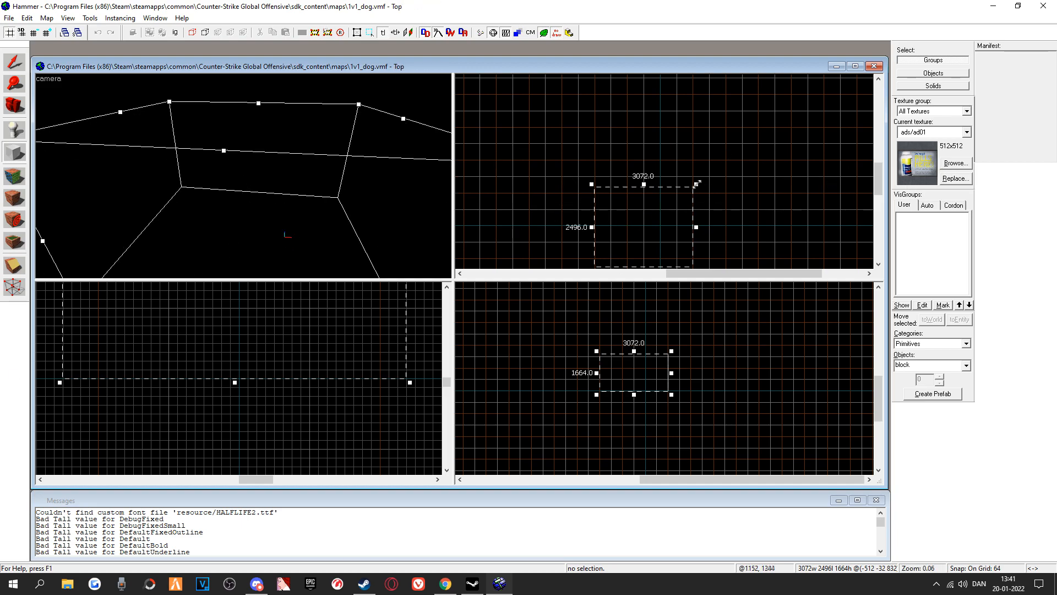
{"action": "left_click_drag", "start_coordinate": [696, 183], "coordinate": [668, 226]}
{"action": "key", "text": "Return"}
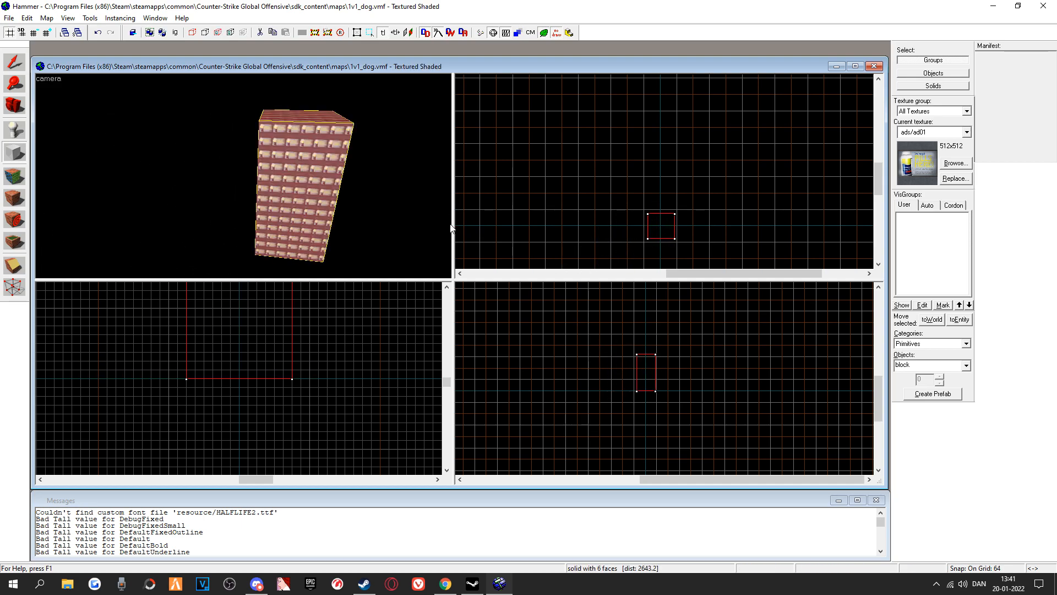
Hollow the block outward into a room with a wall thickness of -32
{"action": "key", "text": "z"}
{"action": "key", "text": "w"}
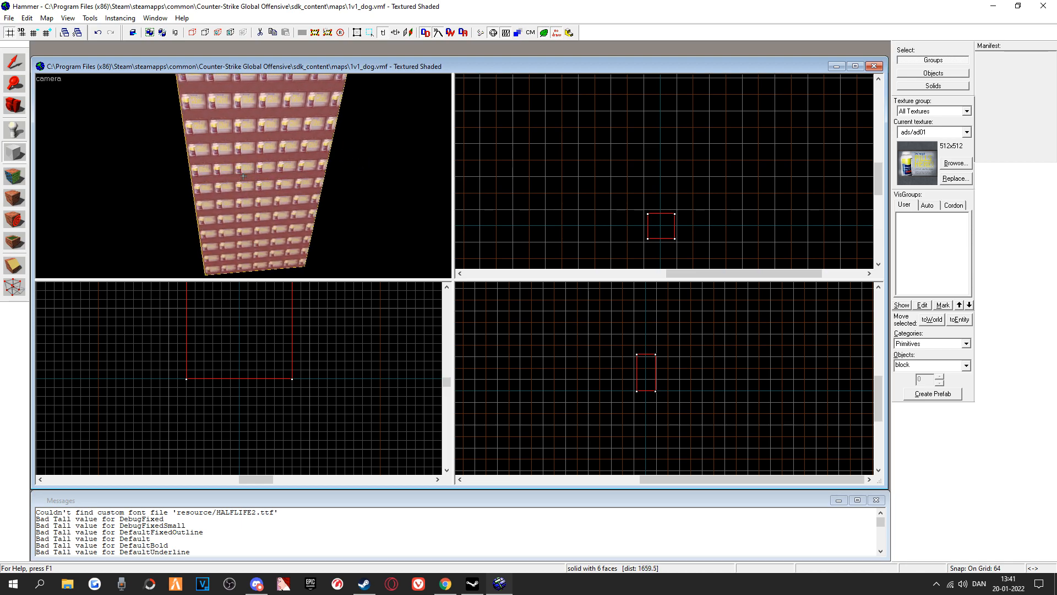
{"action": "key", "text": "w"}
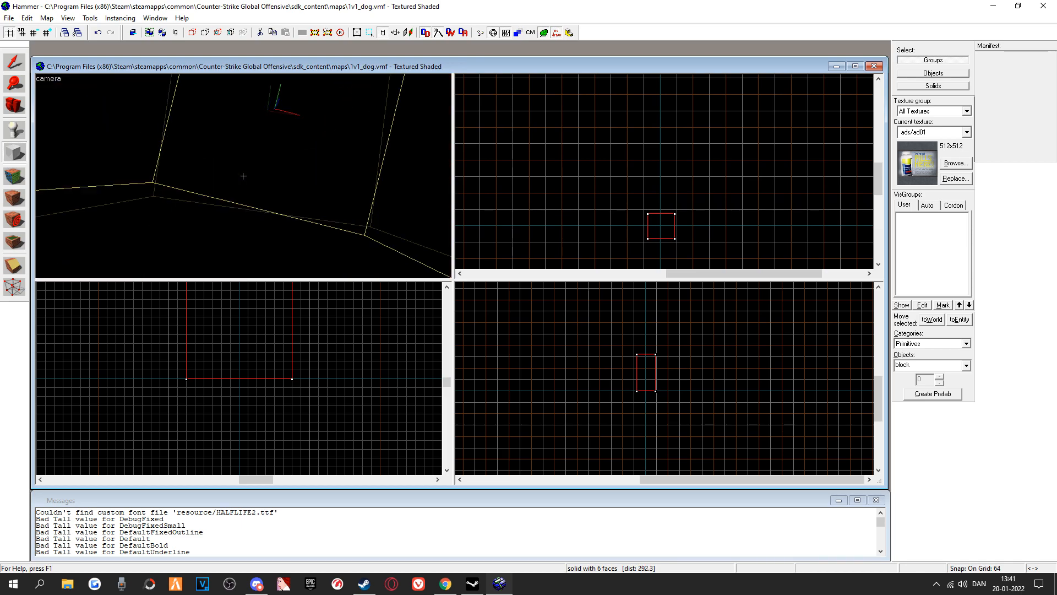
{"action": "key", "text": "s"}
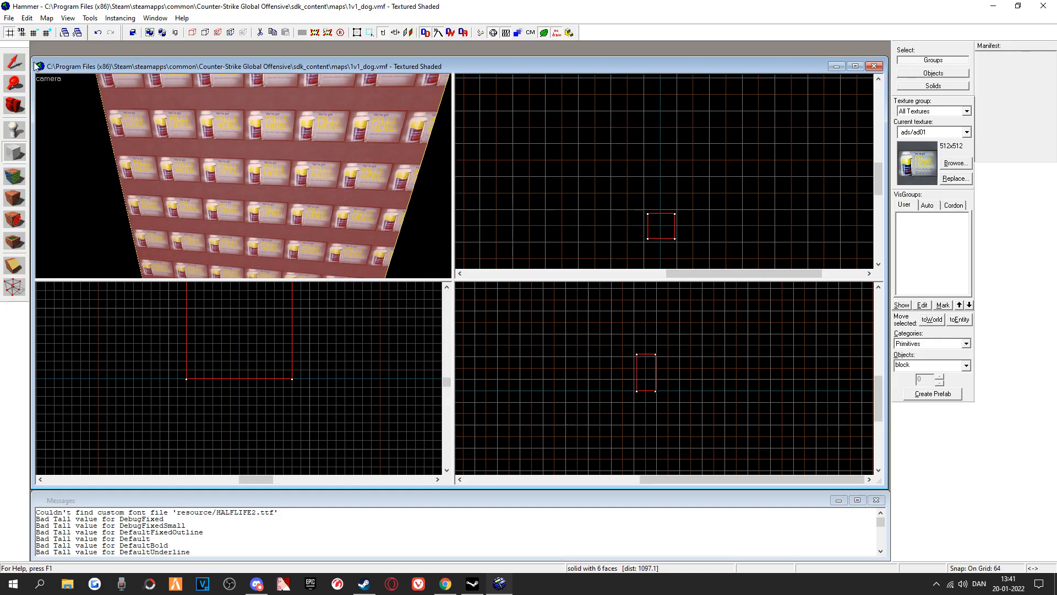
{"action": "key", "text": "shift+s"}
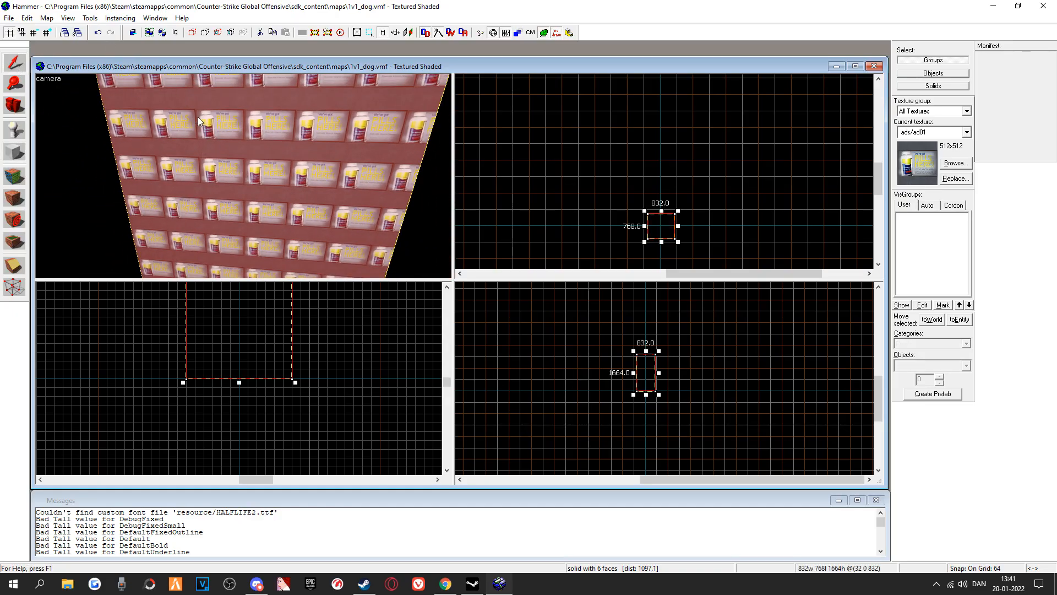
{"action": "left_click", "coordinate": [90, 18]}
{"action": "left_click", "coordinate": [107, 42]}
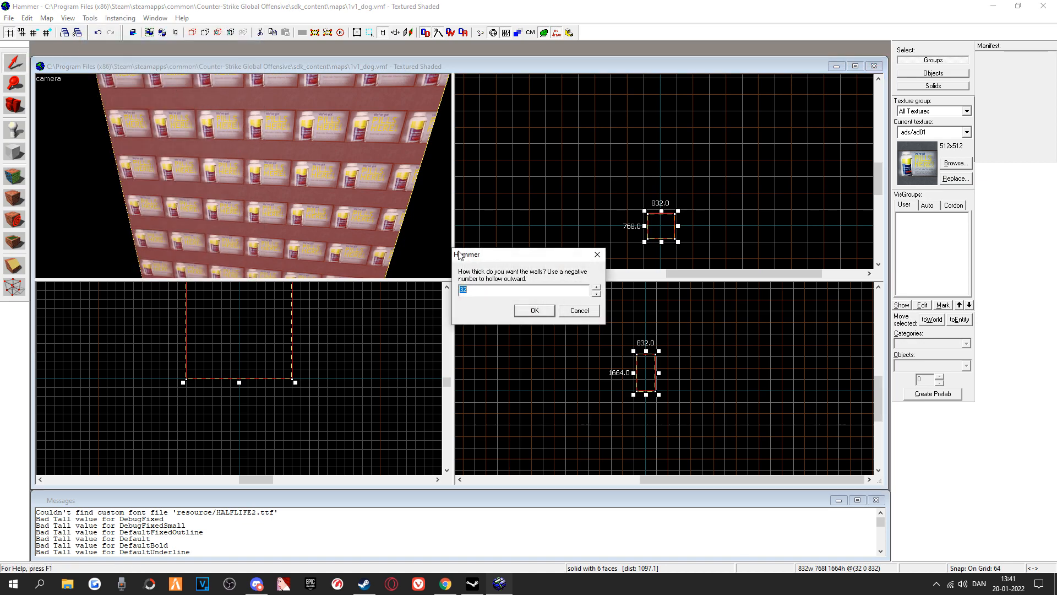
{"action": "type", "text": "-32"}
{"action": "left_click", "coordinate": [535, 314]}
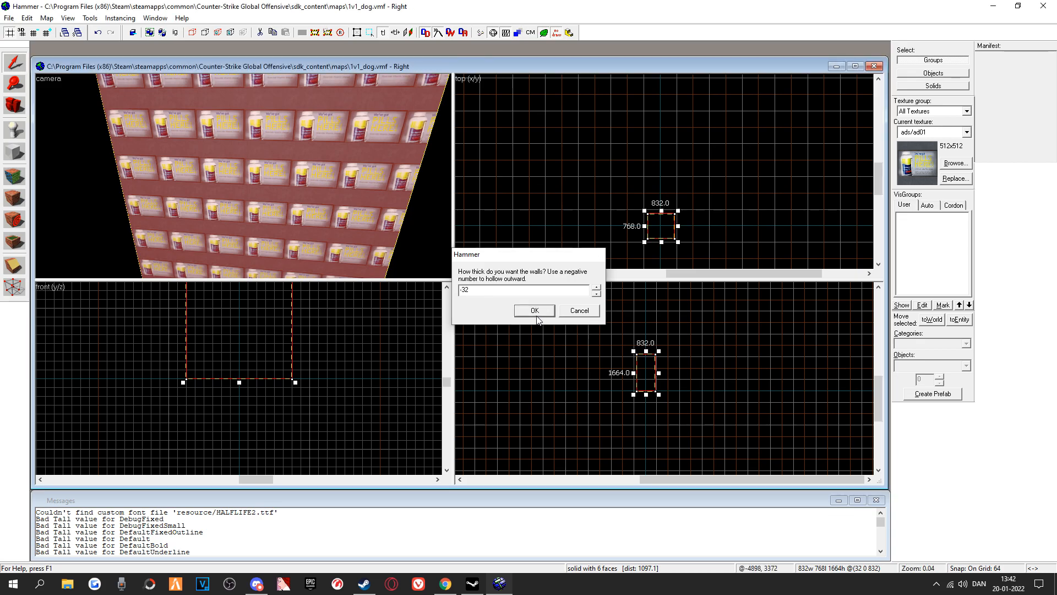
Select five interior faces of the hollow room with the texture application tool
{"action": "key", "text": "z"}
{"action": "key", "text": "w"}
{"action": "key", "text": "w"}
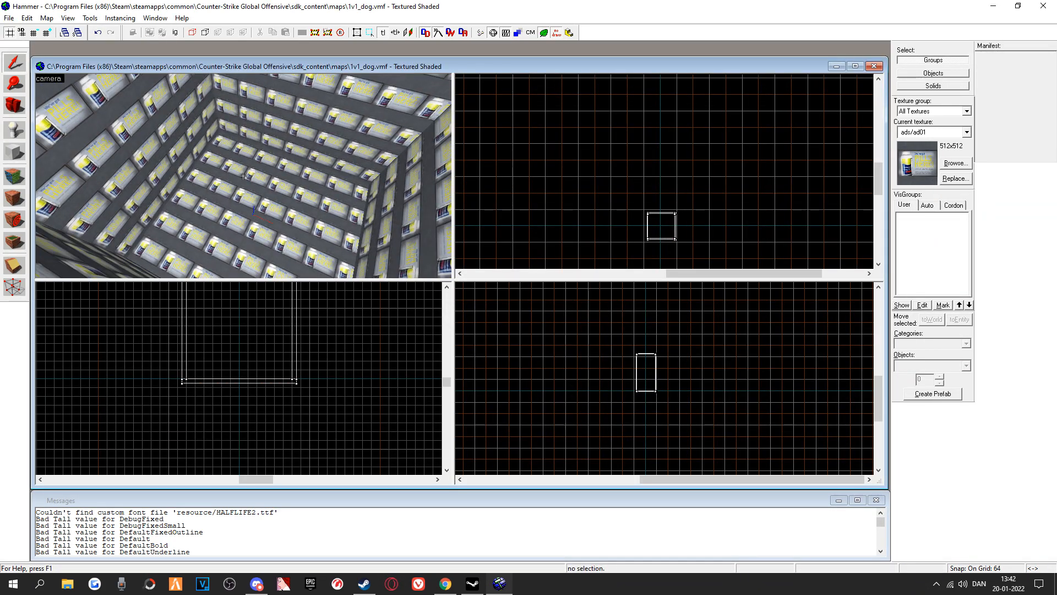
{"action": "key", "text": "w"}
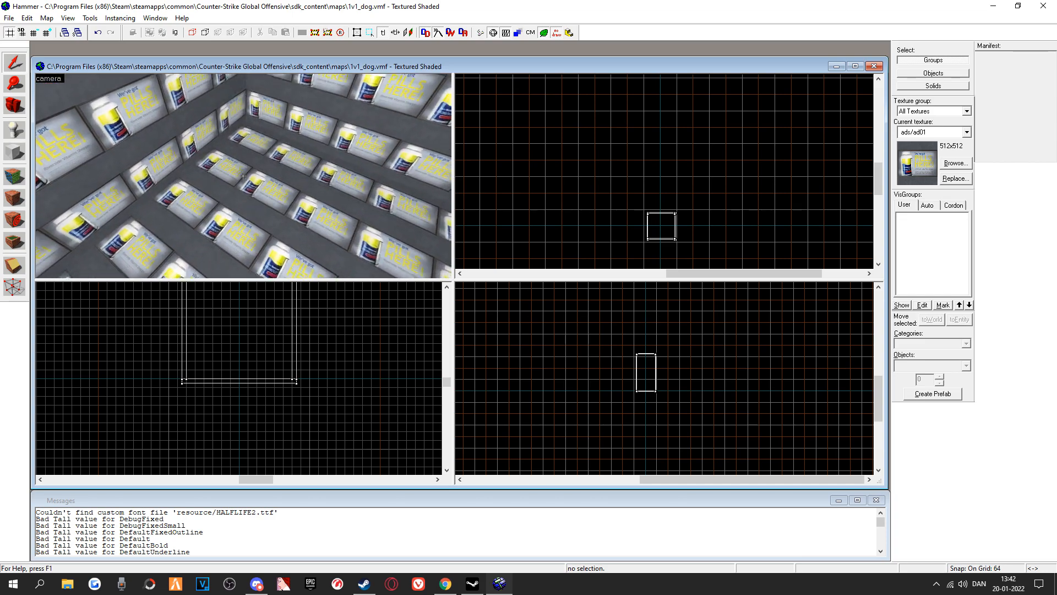
{"action": "key", "text": "s"}
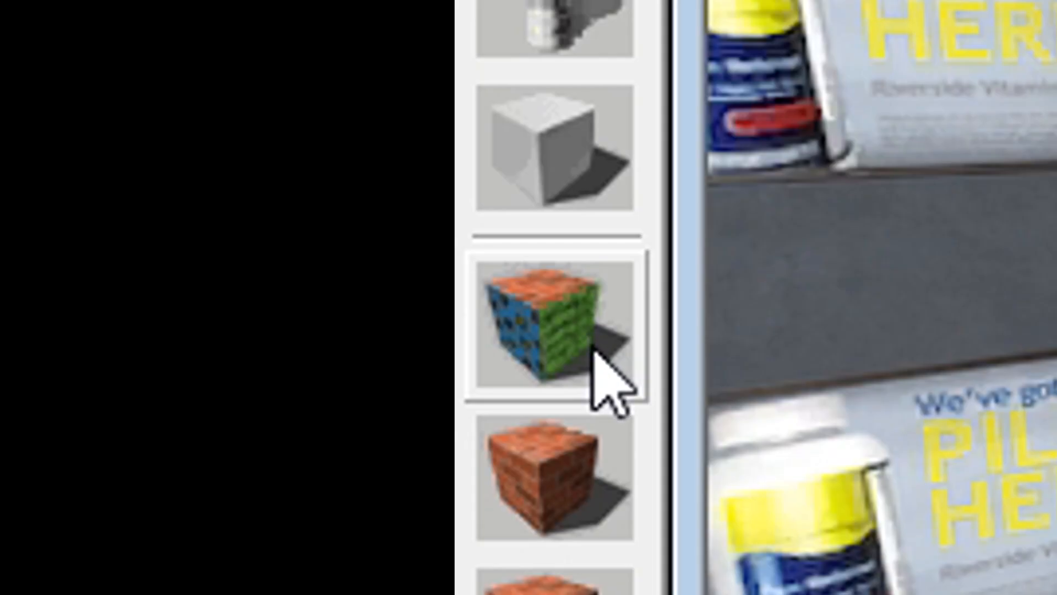
{"action": "left_click", "coordinate": [18, 181]}
{"action": "left_click", "coordinate": [205, 178]}
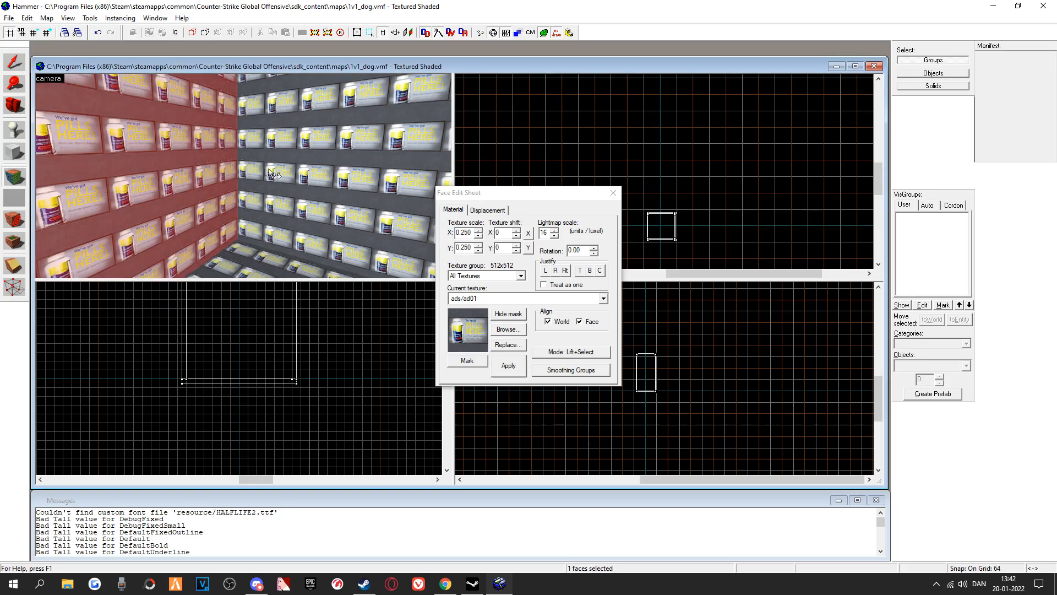
{"action": "left_click", "coordinate": [298, 165]}
{"action": "key", "text": "z"}
{"action": "left_click", "coordinate": [244, 148]}
{"action": "key", "text": "z"}
{"action": "key", "text": "z"}
{"action": "left_click", "coordinate": [271, 187]}
{"action": "key", "text": "z"}
{"action": "key", "text": "z"}
{"action": "left_click", "coordinate": [311, 132]}
{"action": "key", "text": "z"}
{"action": "key", "text": "z"}
{"action": "left_click", "coordinate": [243, 176], "text": "ctrl"}
{"action": "left_click", "coordinate": [249, 212], "text": "ctrl"}
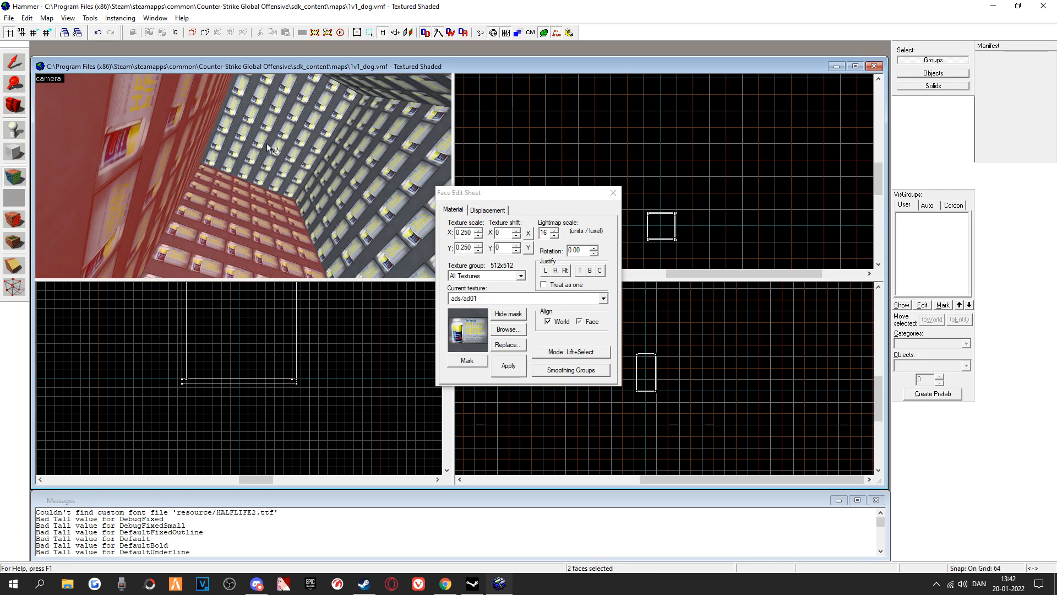
{"action": "left_click", "coordinate": [370, 211], "text": "ctrl"}
{"action": "left_click", "coordinate": [420, 111], "text": "ctrl"}
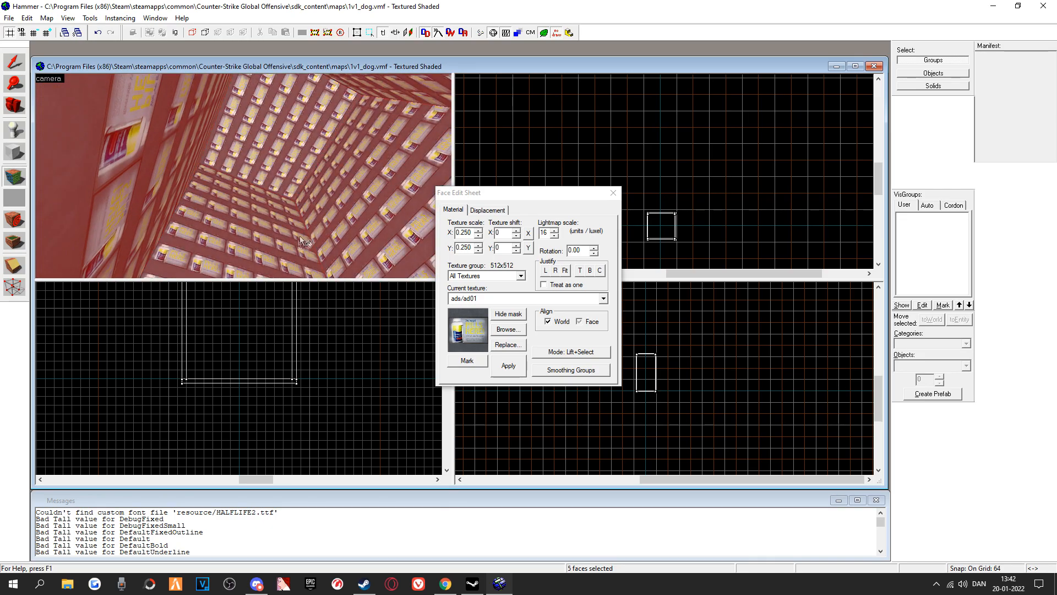
Find the tools/toolsskybox texture with the filter skybox and apply it to the selected faces
{"action": "left_click", "coordinate": [508, 329]}
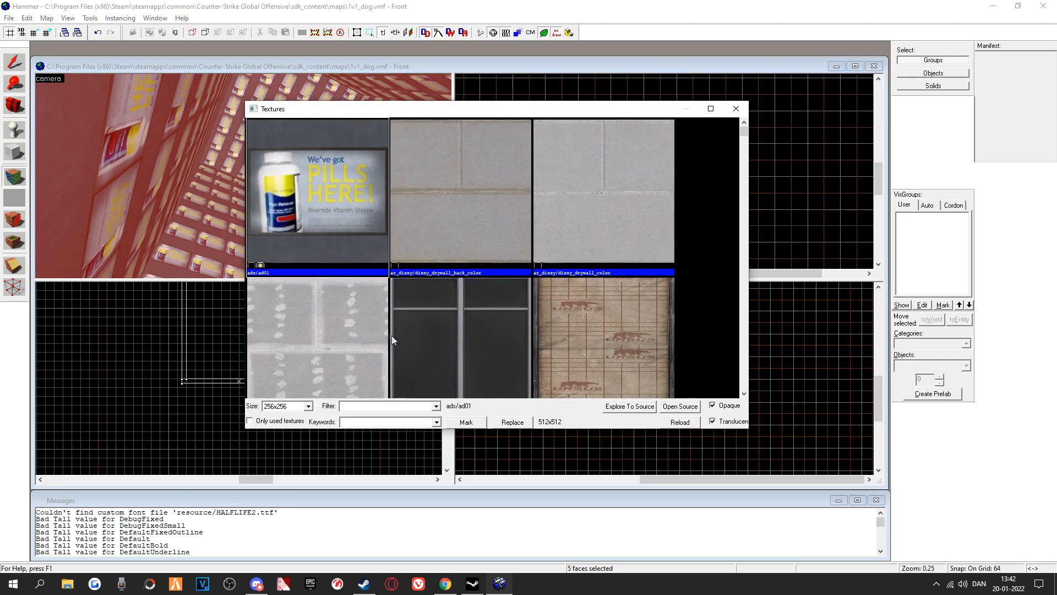
{"action": "type", "text": "skybox"}
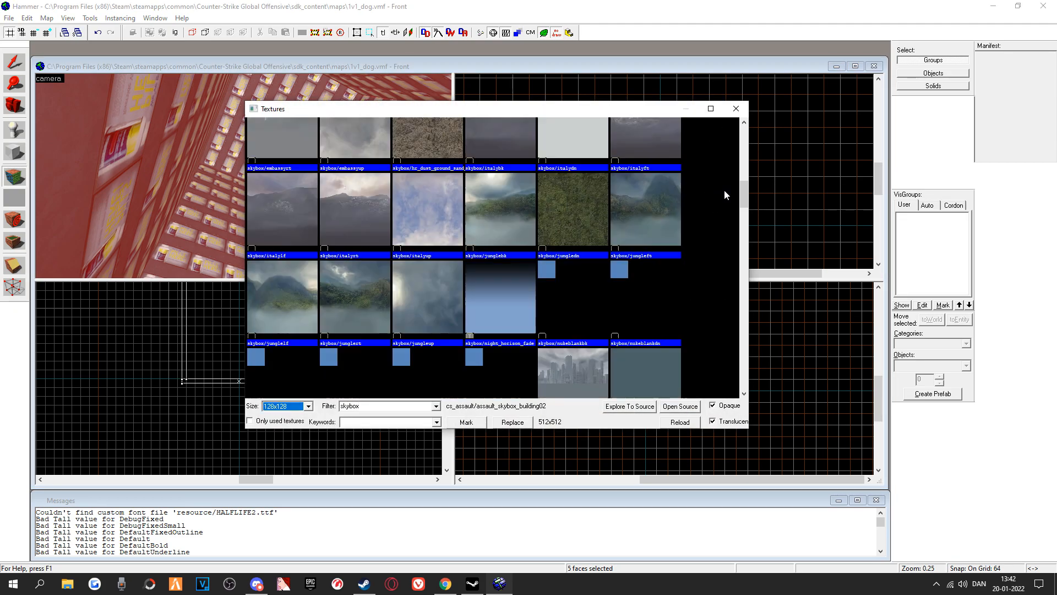
{"action": "left_click_drag", "start_coordinate": [744, 193], "coordinate": [725, 380]}
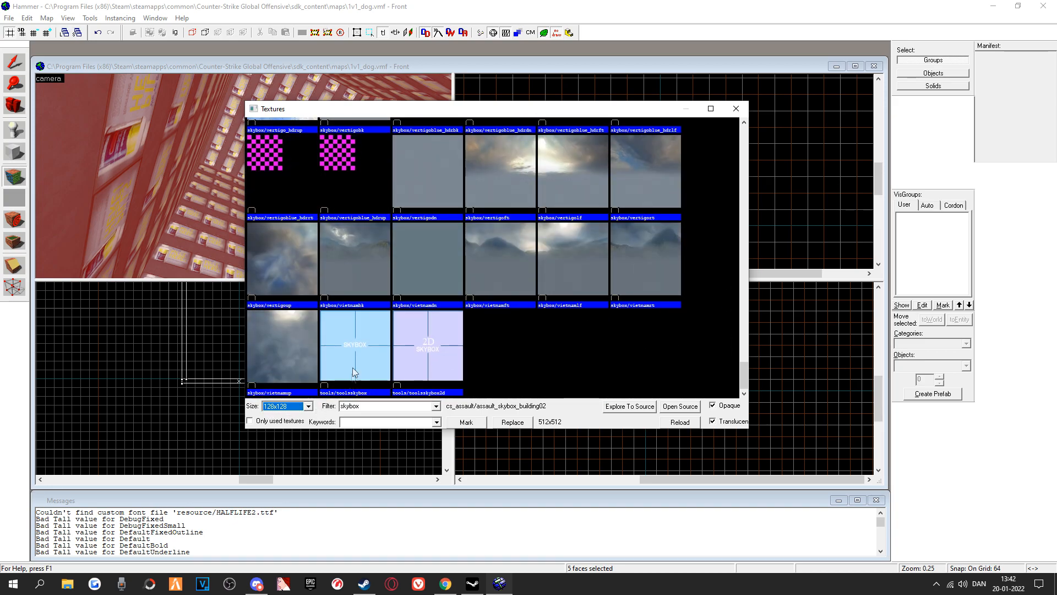
{"action": "double_click", "coordinate": [355, 346]}
{"action": "left_click", "coordinate": [508, 367]}
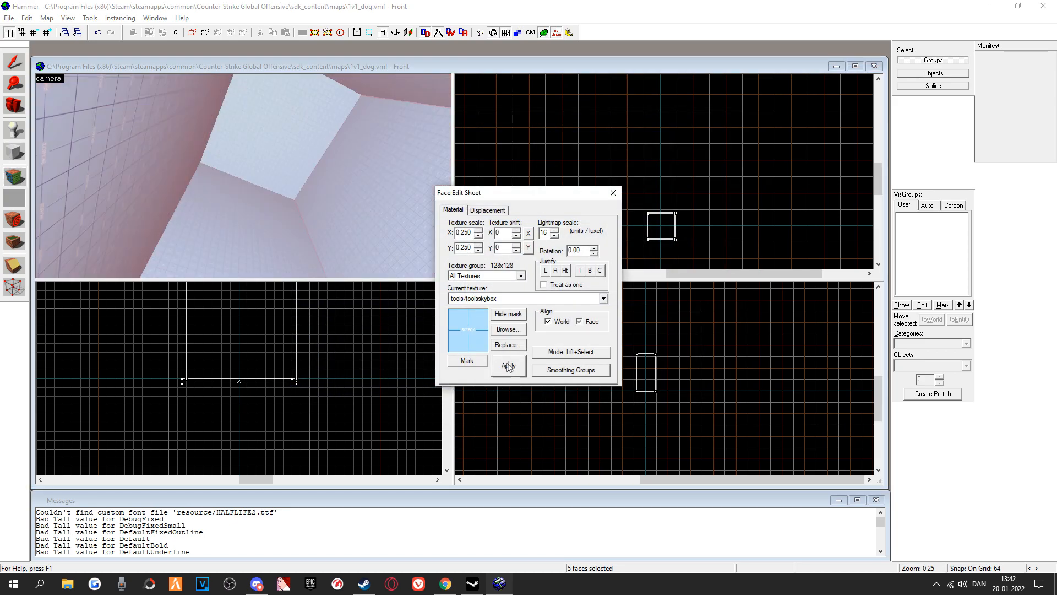
{"action": "left_click", "coordinate": [613, 193]}
Select the hollow skybox room as a group
{"action": "key", "text": "z"}
{"action": "key", "text": "z"}
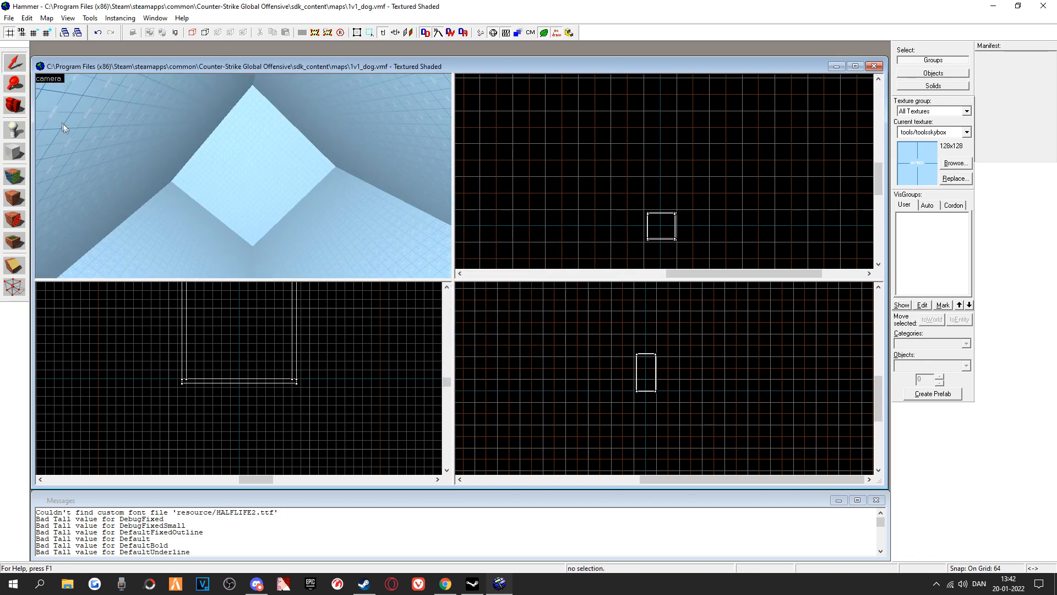
{"action": "left_click", "coordinate": [61, 126]}
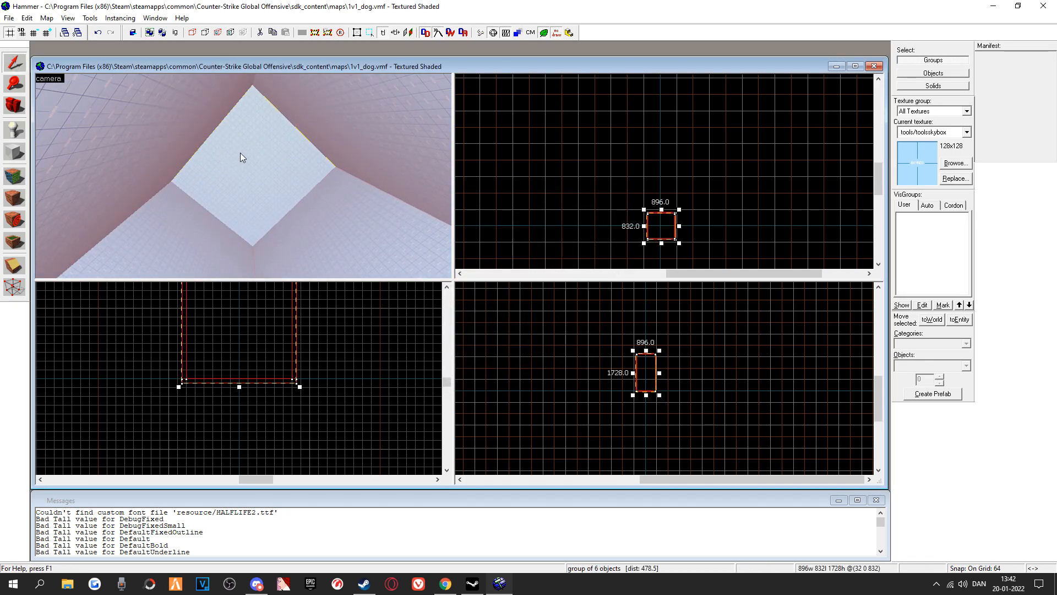
{"action": "scroll", "coordinate": [625, 349], "scroll_direction": "up", "scroll_amount": 3}
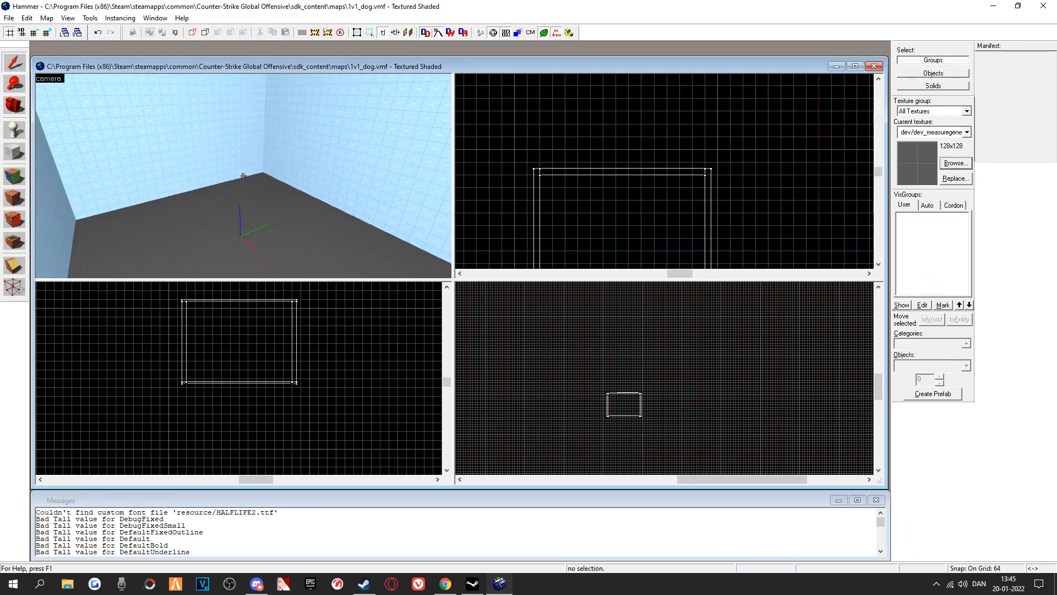
Select the room's floor face in the Face Edit Sheet and choose the dev/dev_measuregeneric01b texture for it
{"action": "key", "text": "z"}
{"action": "left_click", "coordinate": [10, 182]}
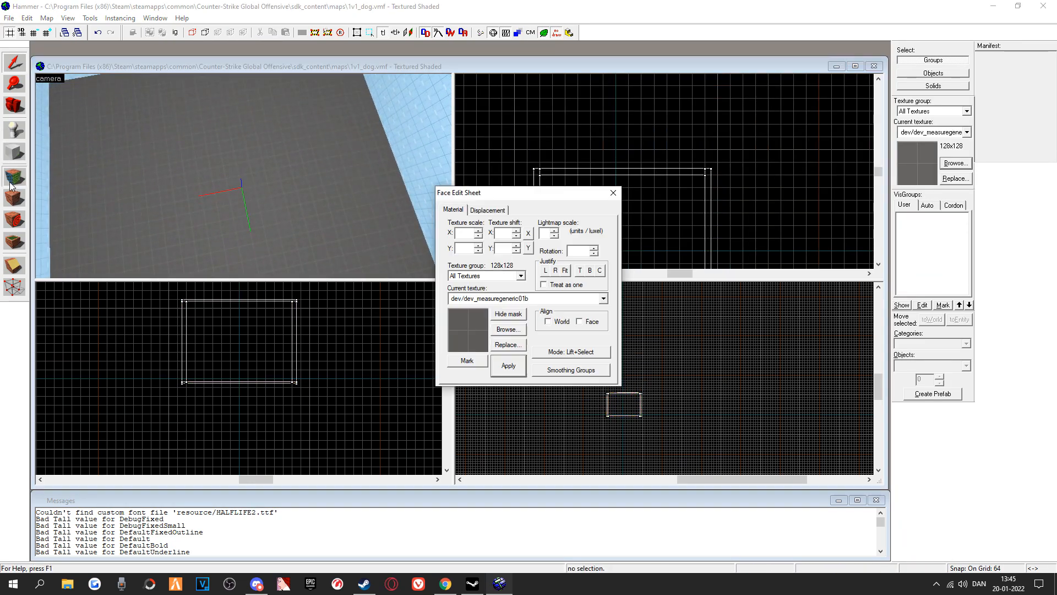
{"action": "left_click", "coordinate": [303, 223]}
{"action": "left_click", "coordinate": [507, 329]}
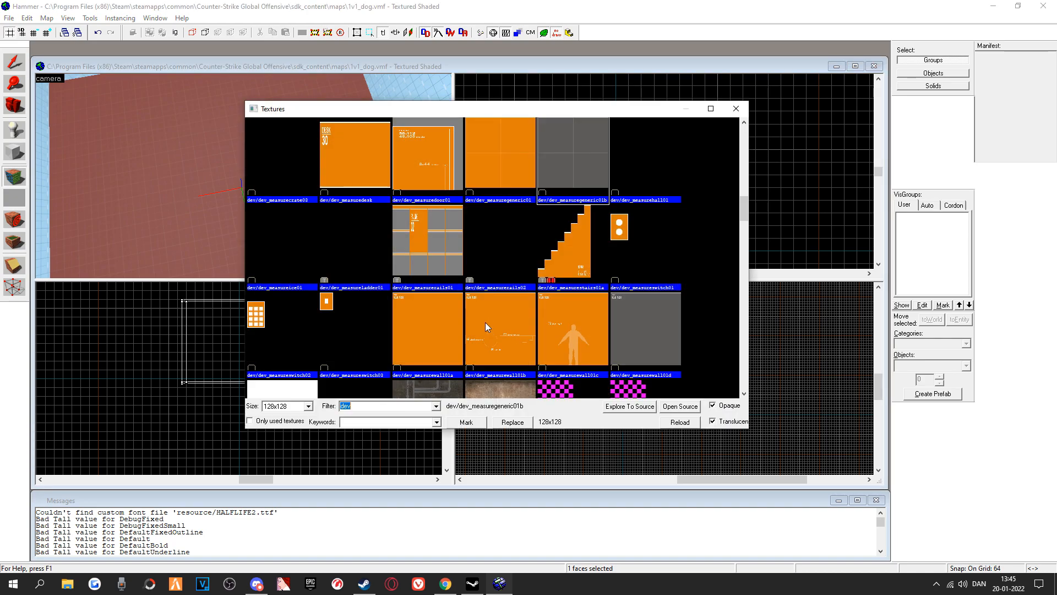
{"action": "double_click", "coordinate": [573, 157]}
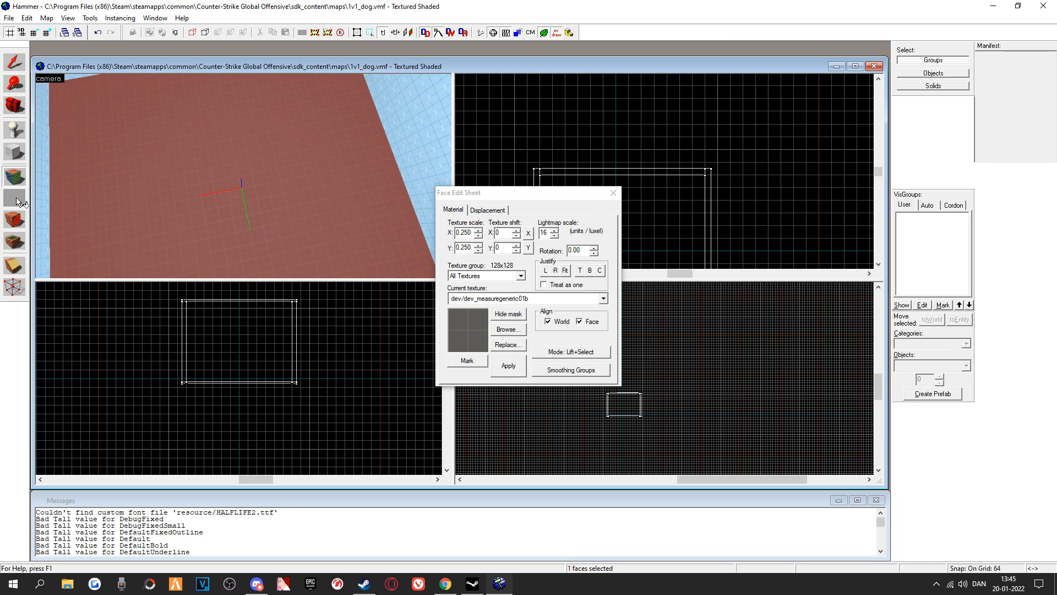
{"action": "left_click", "coordinate": [506, 329]}
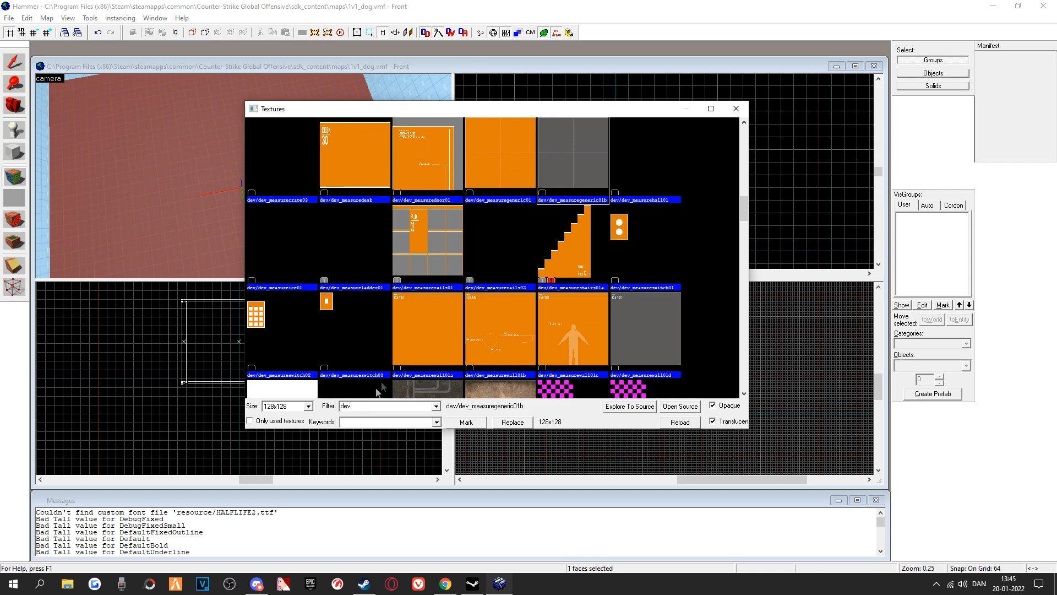
{"action": "double_click", "coordinate": [559, 163]}
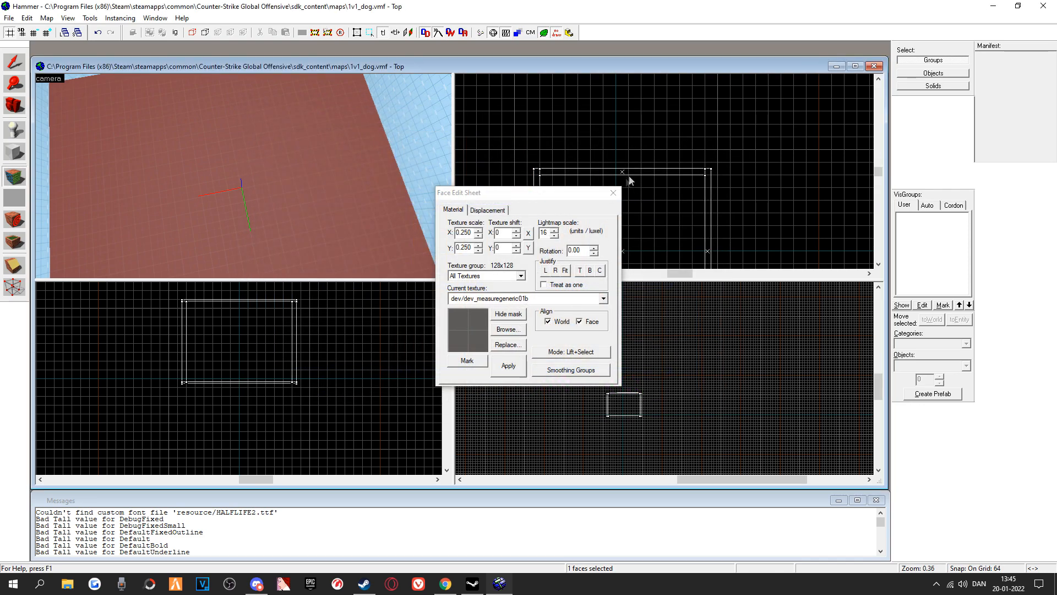
{"action": "left_click", "coordinate": [613, 193]}
{"action": "key", "text": "z"}
{"action": "key", "text": "w"}
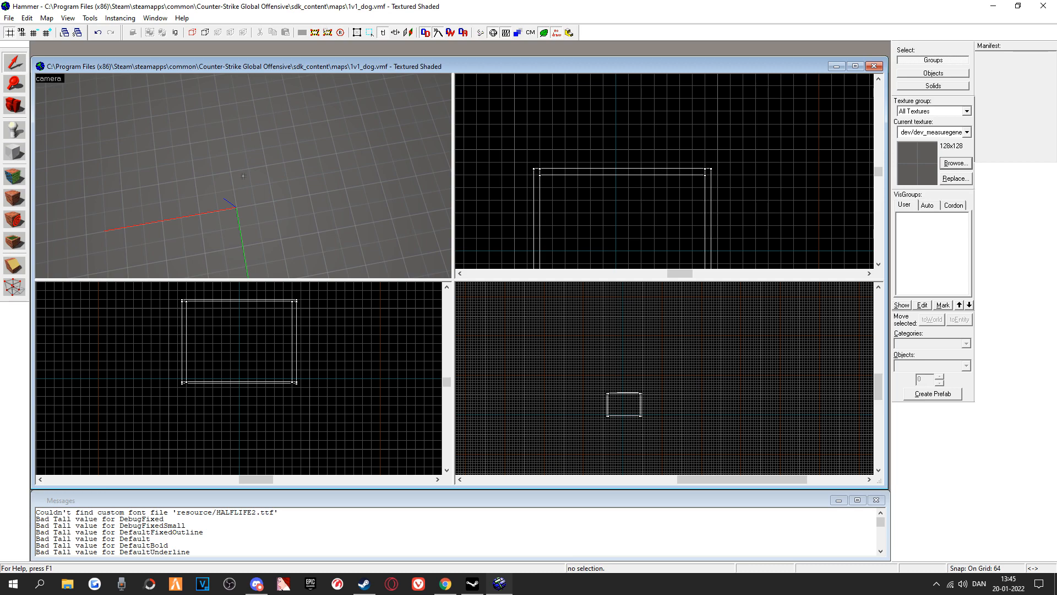
{"action": "key", "text": "z"}
{"action": "key", "text": "z"}
{"action": "key", "text": "w"}
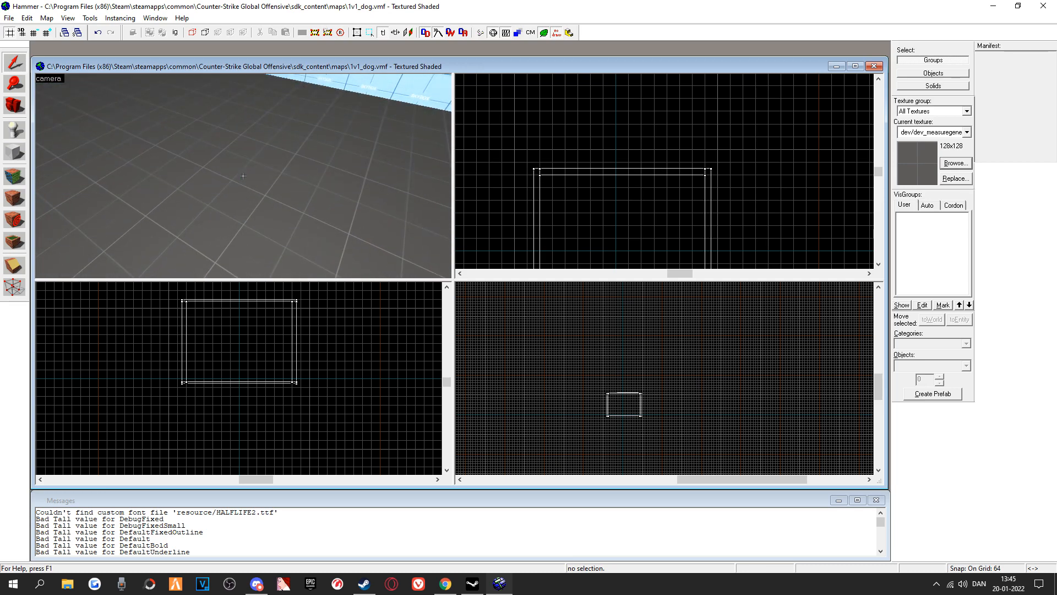
{"action": "key", "text": "z"}
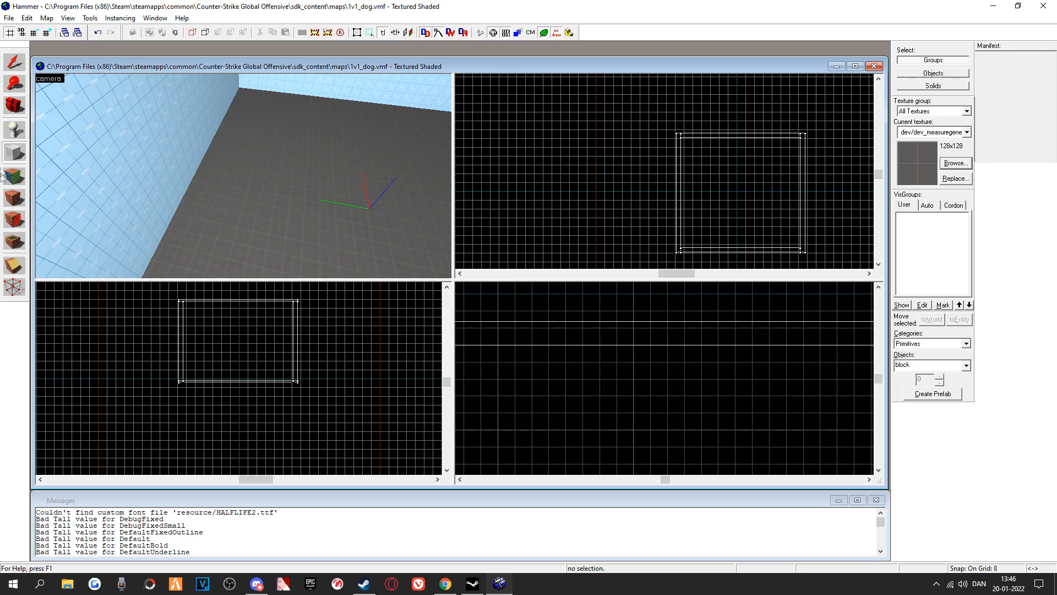
Draw a block about 184 × 128 units and 96 high near a corner inside the room and create it
{"action": "scroll", "coordinate": [678, 142], "scroll_direction": "up", "scroll_amount": 4}
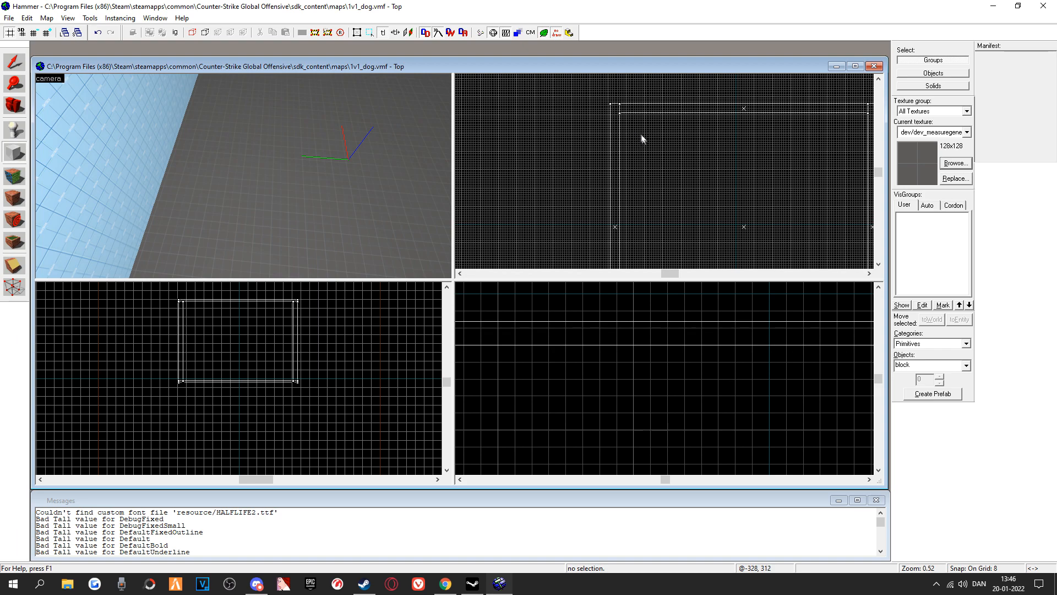
{"action": "left_click_drag", "start_coordinate": [639, 126], "coordinate": [698, 168]}
{"action": "key", "text": "z"}
{"action": "key", "text": "Return"}
{"action": "key", "text": "w"}
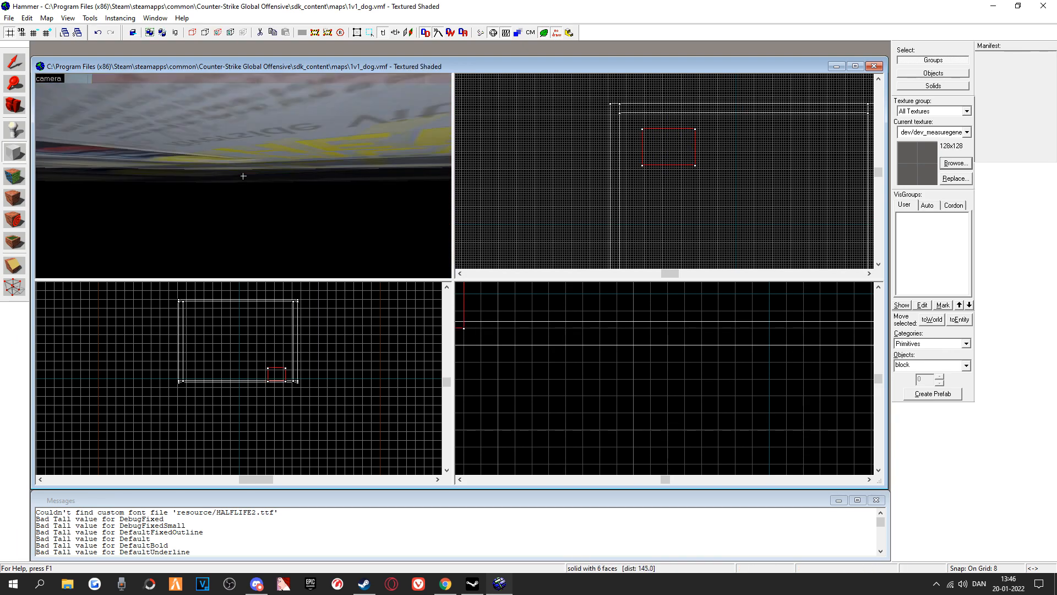
Move the new block slightly away from the walls towards the middle of the room
{"action": "key", "text": "z"}
{"action": "key", "text": "shift+s"}
{"action": "left_click_drag", "start_coordinate": [661, 144], "coordinate": [685, 158]}
{"action": "key", "text": "s"}
Copy the block and paste three copies at different spots on the room's floor
{"action": "key", "text": "ctrl+c"}
{"action": "key", "text": "ctrl+v"}
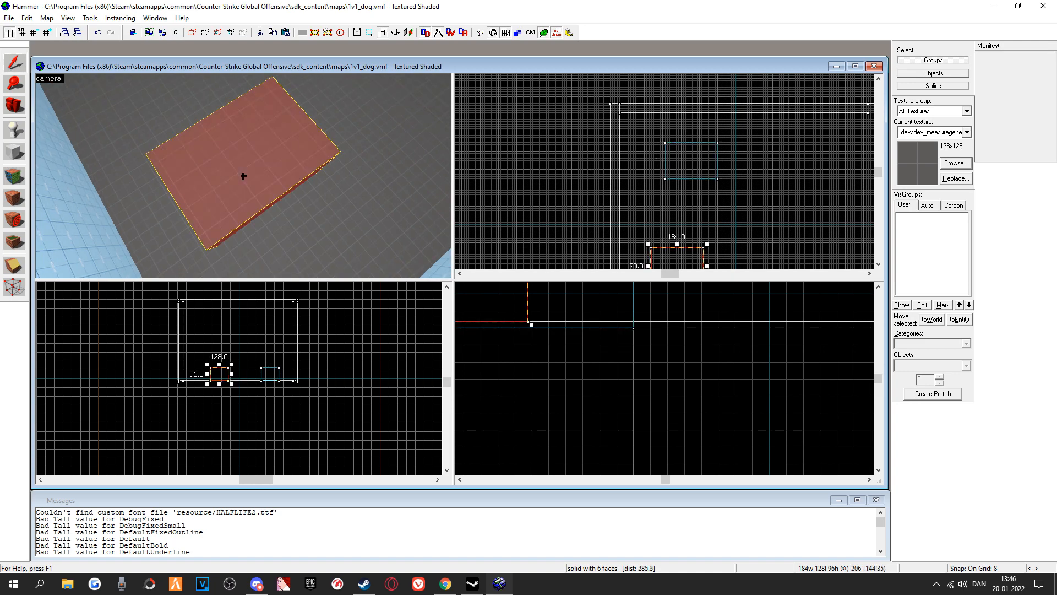
{"action": "key", "text": "ctrl+v"}
{"action": "key", "text": "ctrl+v"}
{"action": "key", "text": "z"}
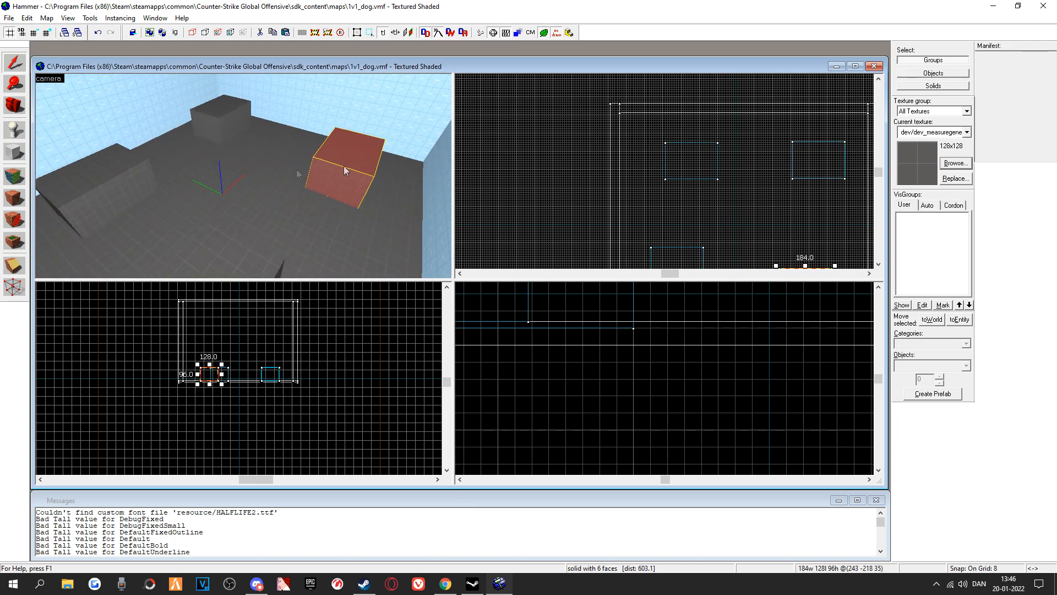
Shrink the last pasted block to about 57 × 74 units, then cut it and paste four copies around the floor
{"action": "scroll", "coordinate": [636, 153], "scroll_direction": "down", "scroll_amount": 1}
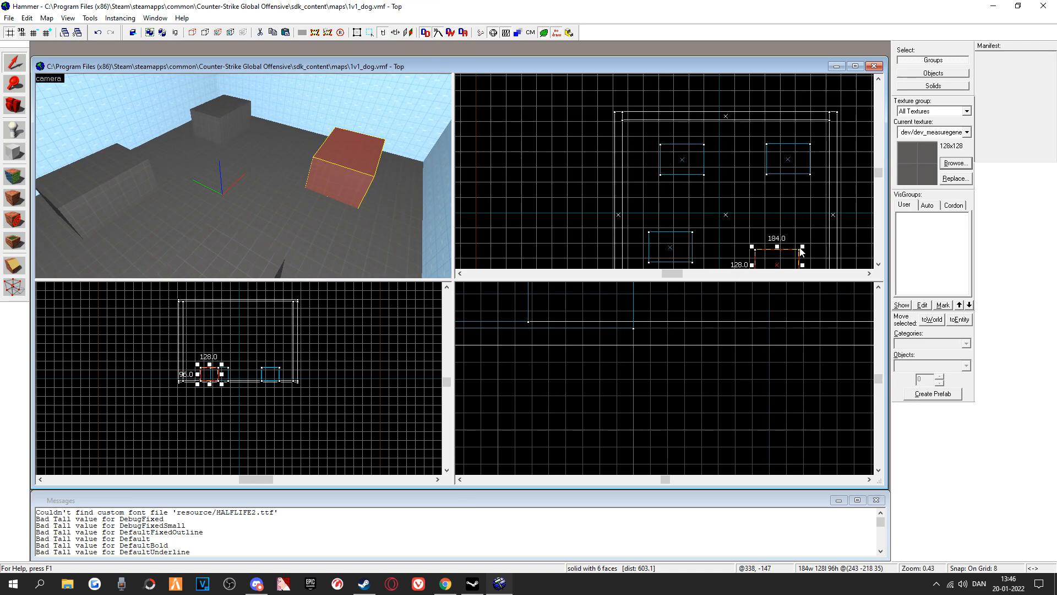
{"action": "left_click_drag", "start_coordinate": [802, 247], "coordinate": [771, 260]}
{"action": "key", "text": "ctrl+x"}
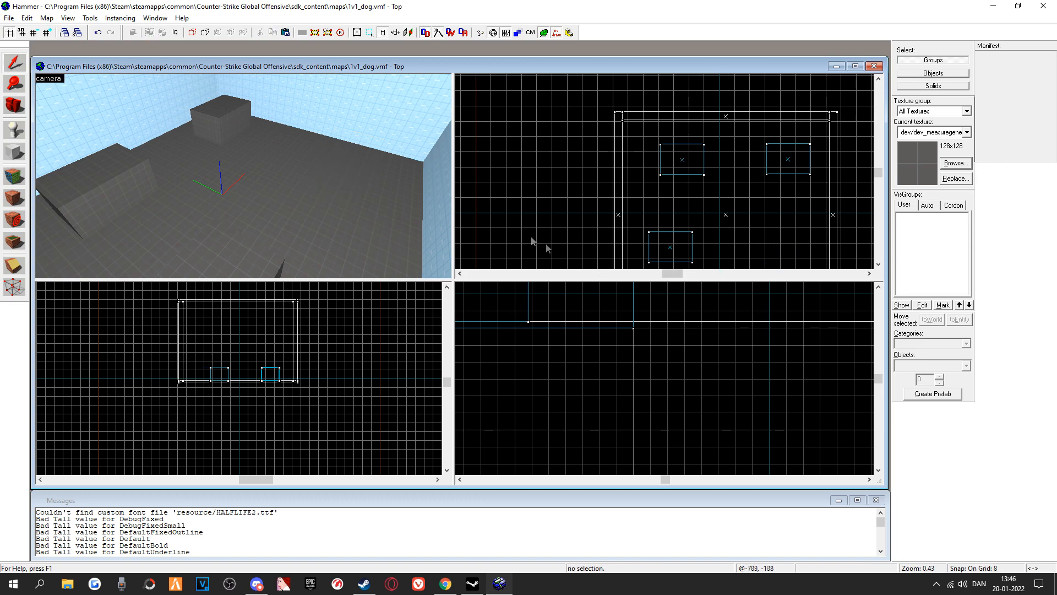
{"action": "key", "text": "ctrl+v"}
{"action": "key", "text": "ctrl+v"}
{"action": "key", "text": "ctrl+v"}
{"action": "key", "text": "ctrl+v"}
Remove two of the large blocks and paste two more small blocks in their part of the room
{"action": "left_click", "coordinate": [232, 105]}
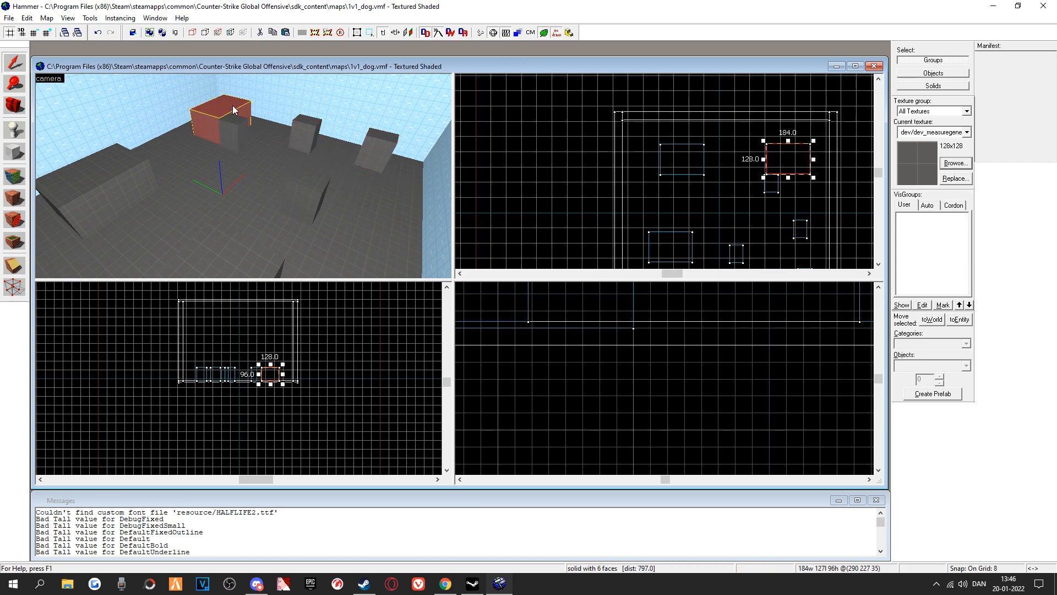
{"action": "key", "text": "ctrl+x"}
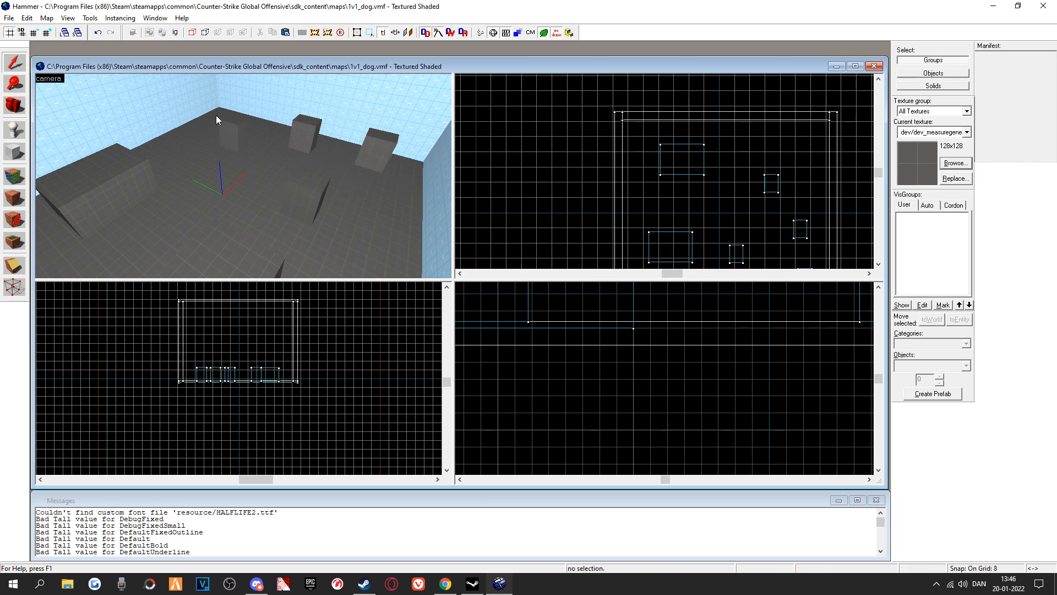
{"action": "key", "text": "ctrl+v"}
{"action": "key", "text": "ctrl+v"}
{"action": "key", "text": "Delete"}
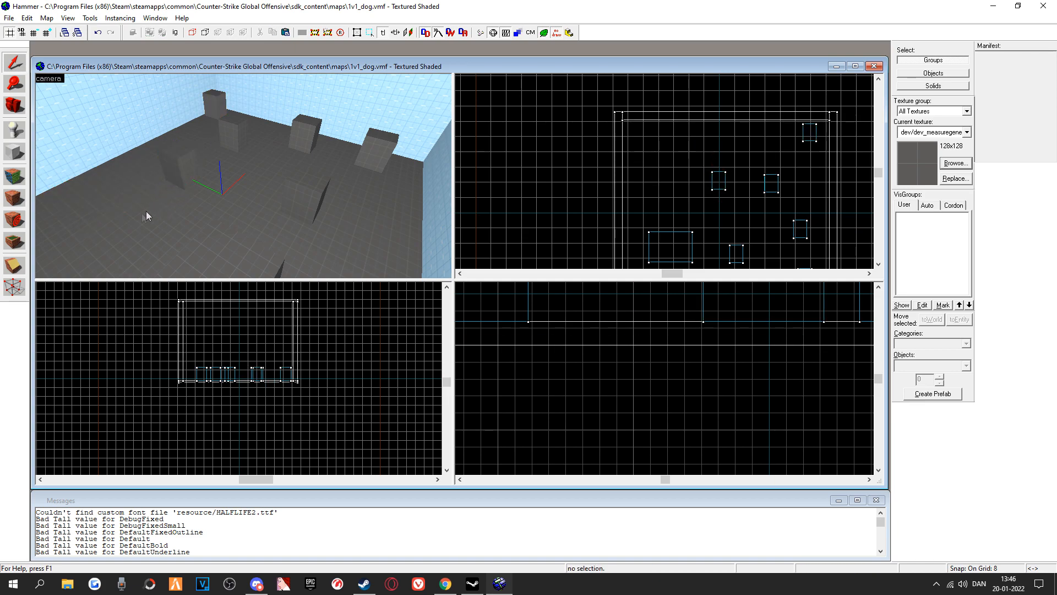
Paste four more small blocks at scattered free spots on the floor as cover
{"action": "key", "text": "ctrl+v"}
{"action": "key", "text": "ctrl+v"}
{"action": "key", "text": "z"}
{"action": "key", "text": "z"}
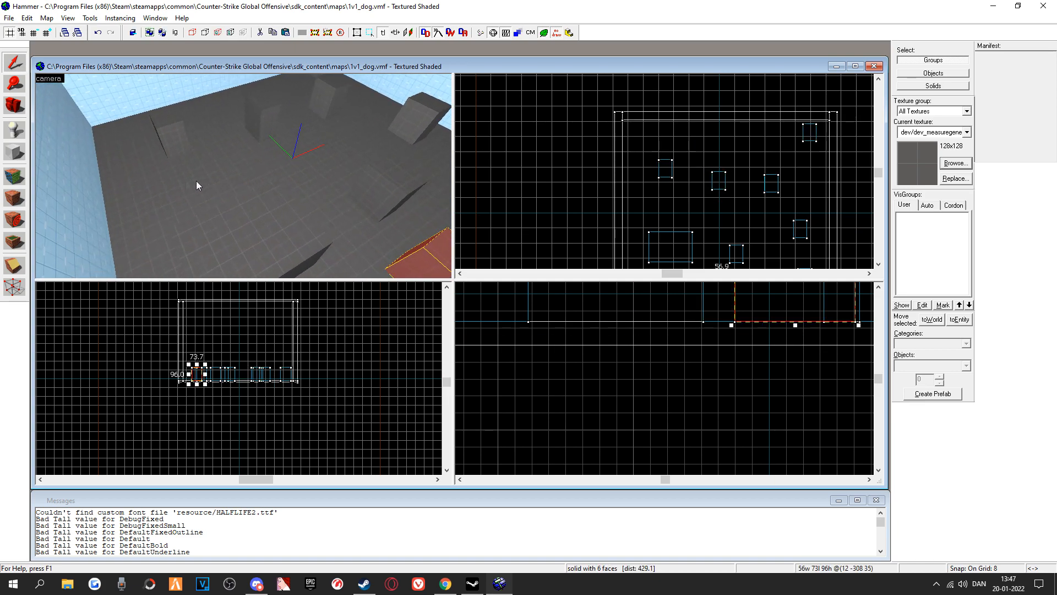
{"action": "key", "text": "ctrl+v"}
{"action": "key", "text": "z"}
{"action": "key", "text": "w"}
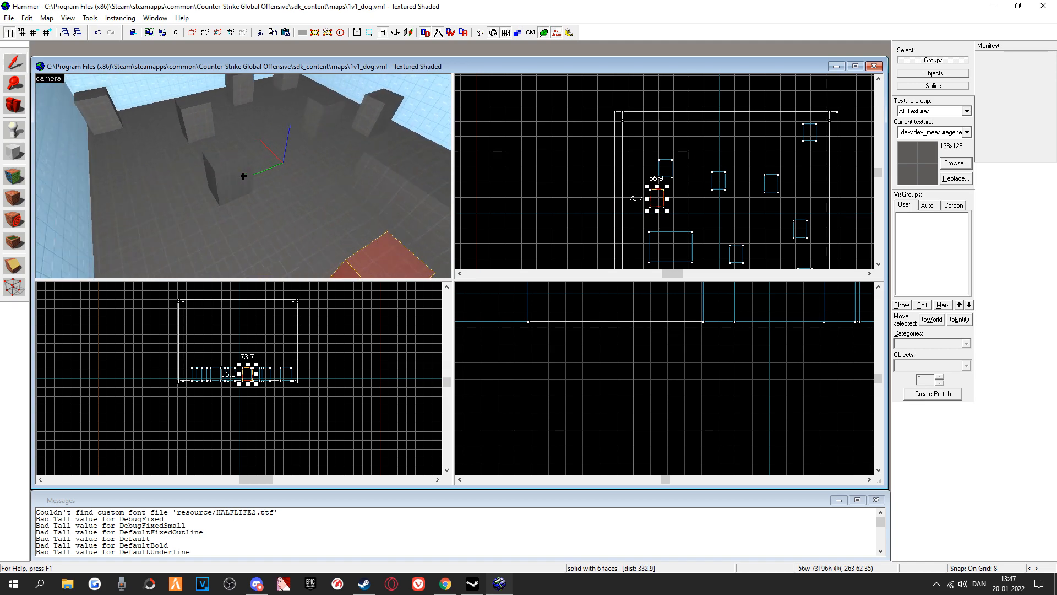
{"action": "key", "text": "z"}
{"action": "key", "text": "ctrl+v"}
{"action": "key", "text": "d"}
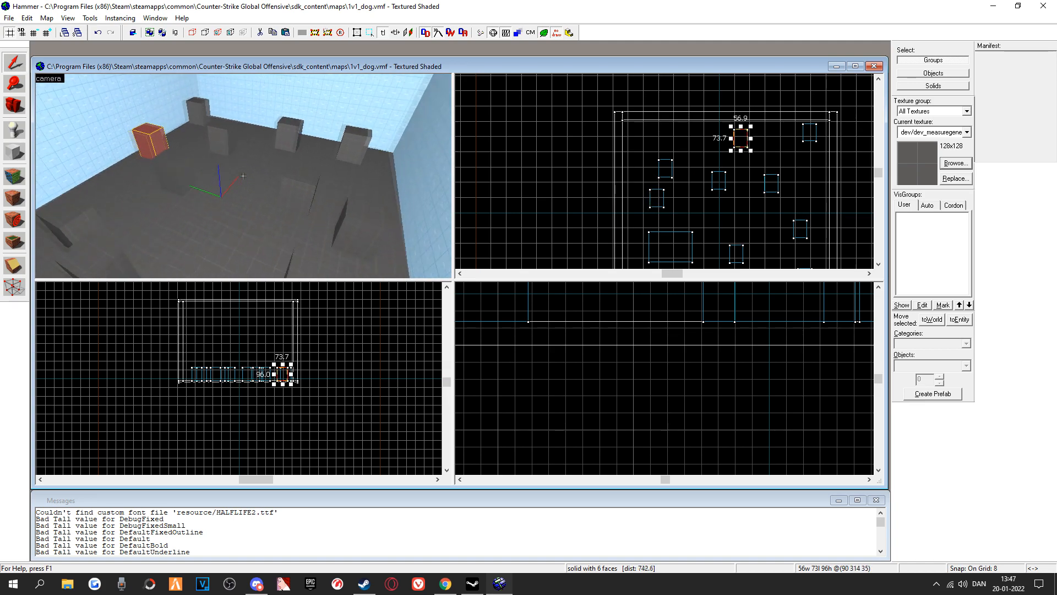
{"action": "key", "text": "z"}
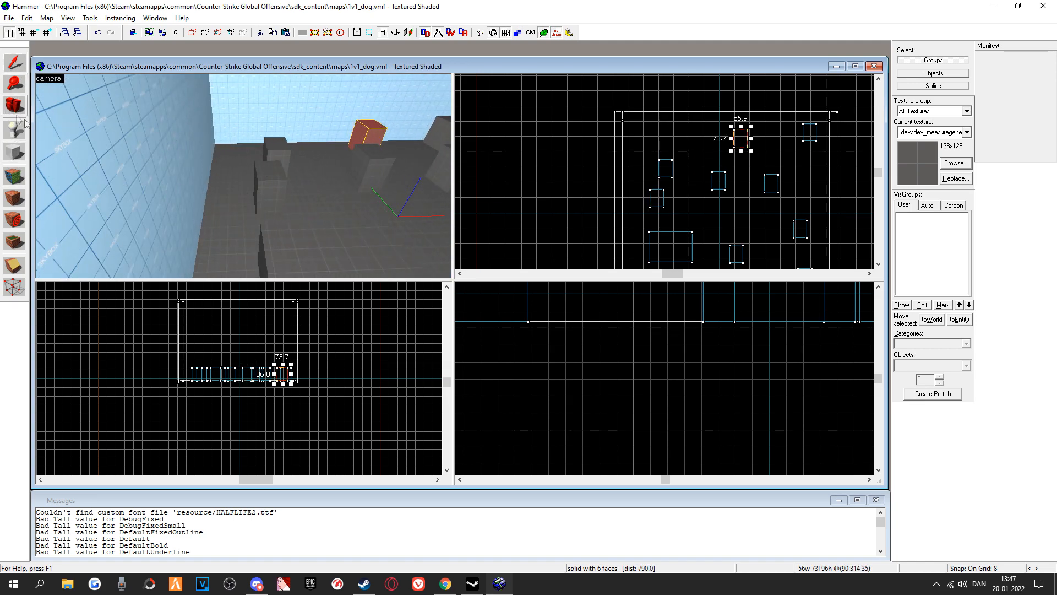
Place an info_player_counterterrorist entity on the floor near an empty corner of the room
{"action": "left_click", "coordinate": [21, 136]}
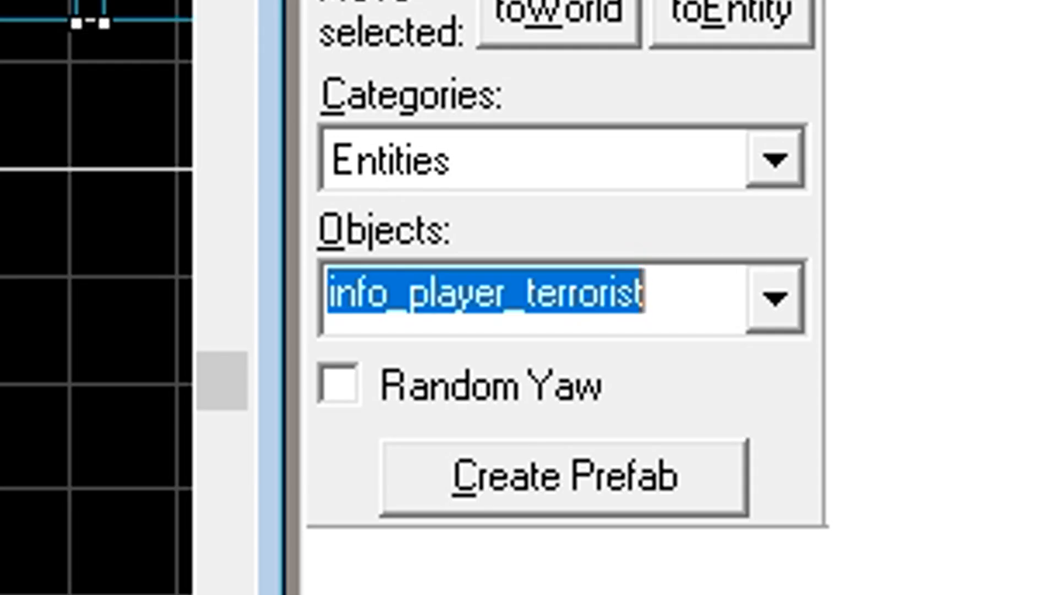
{"action": "type", "text": "info_"}
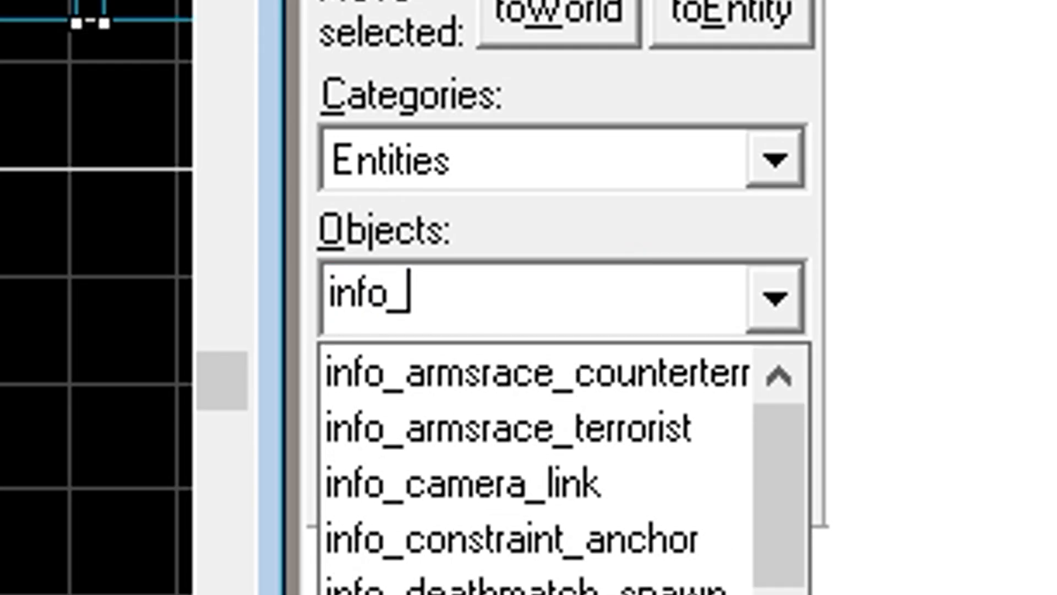
{"action": "type", "text": "player:"}
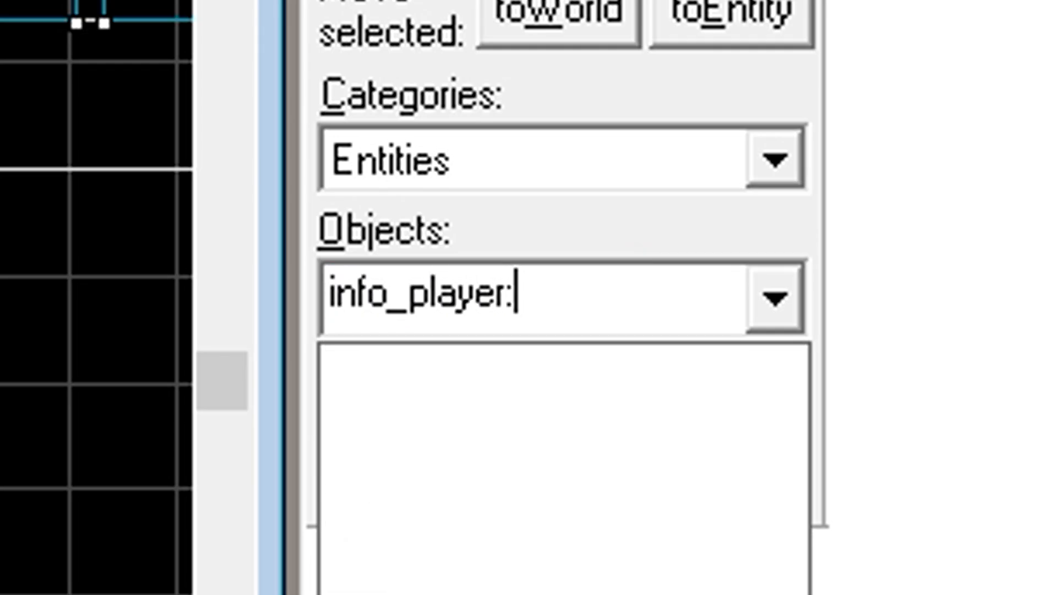
{"action": "key", "text": "BackSpace"}
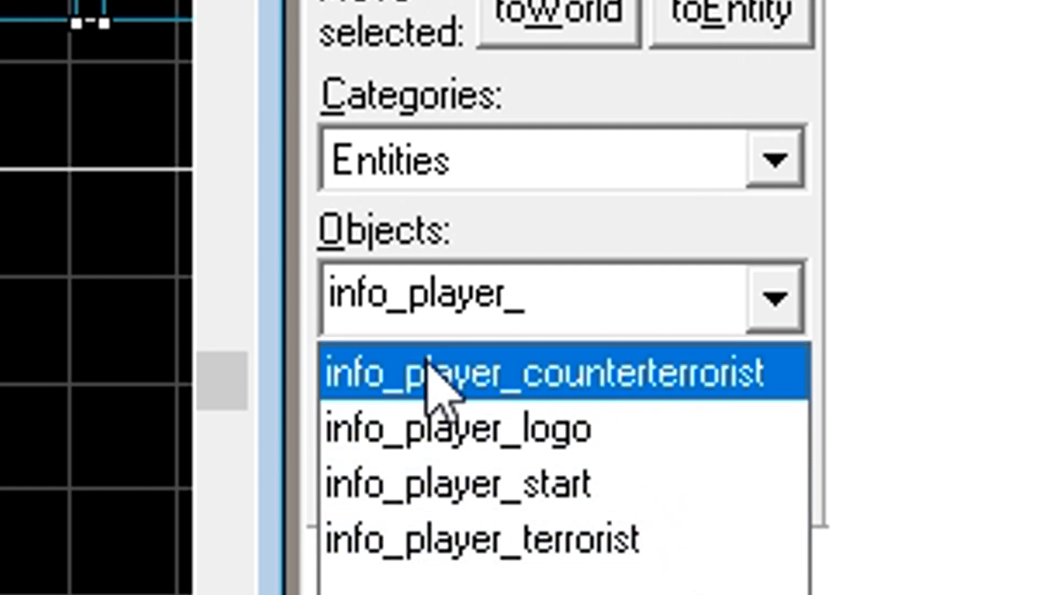
{"action": "left_click", "coordinate": [559, 370]}
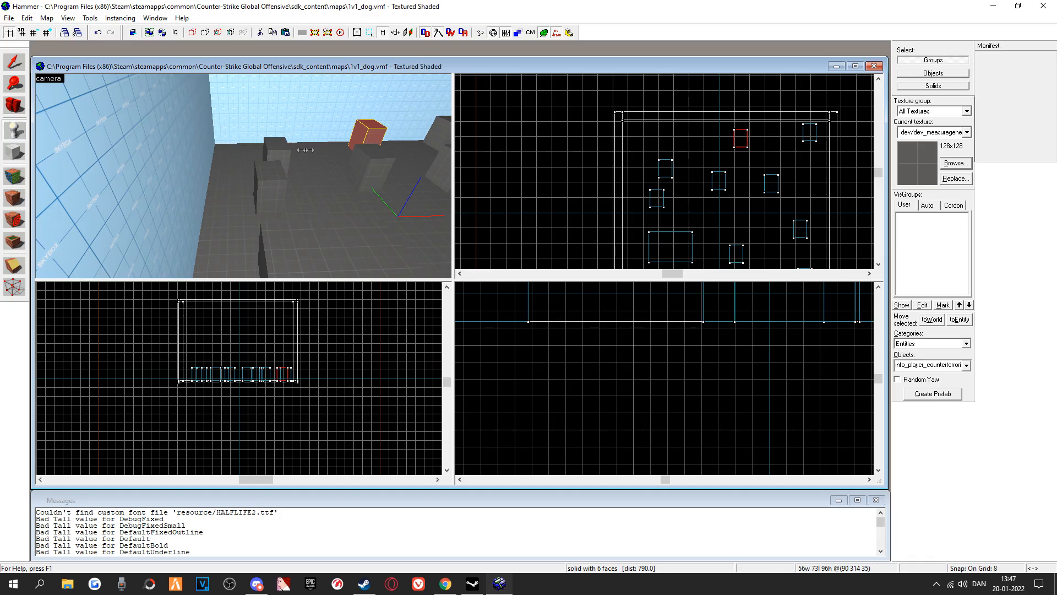
{"action": "key", "text": "ctrl+shift+e"}
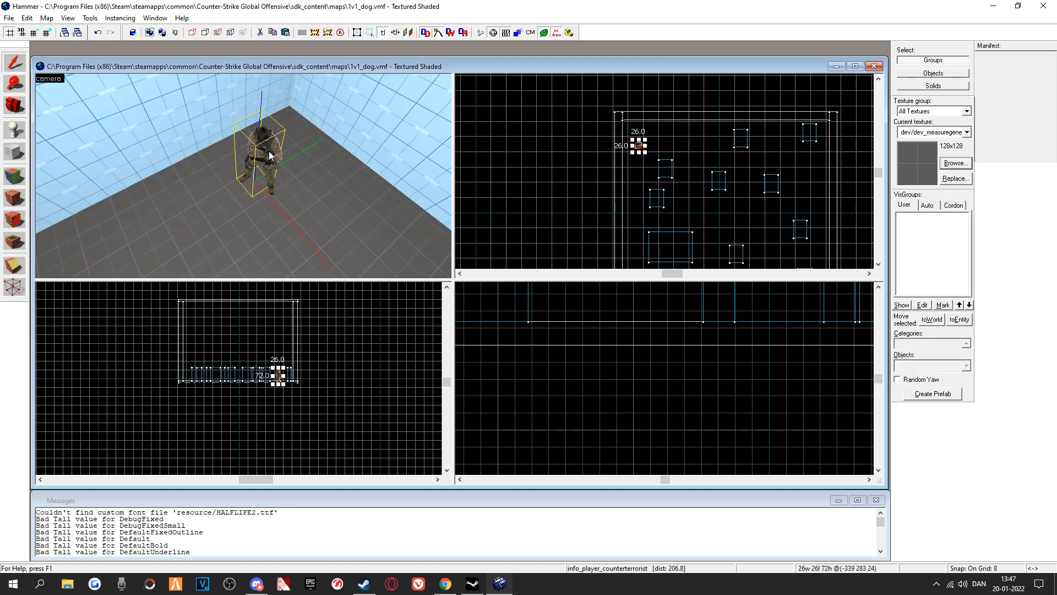
Move the counter-terrorist spawn closer to the room corner, to about -352, 344
{"action": "scroll", "coordinate": [638, 138], "scroll_direction": "up", "scroll_amount": 4}
{"action": "left_click_drag", "start_coordinate": [639, 156], "coordinate": [636, 124]}
{"action": "scroll", "coordinate": [637, 124], "scroll_direction": "up", "scroll_amount": 5}
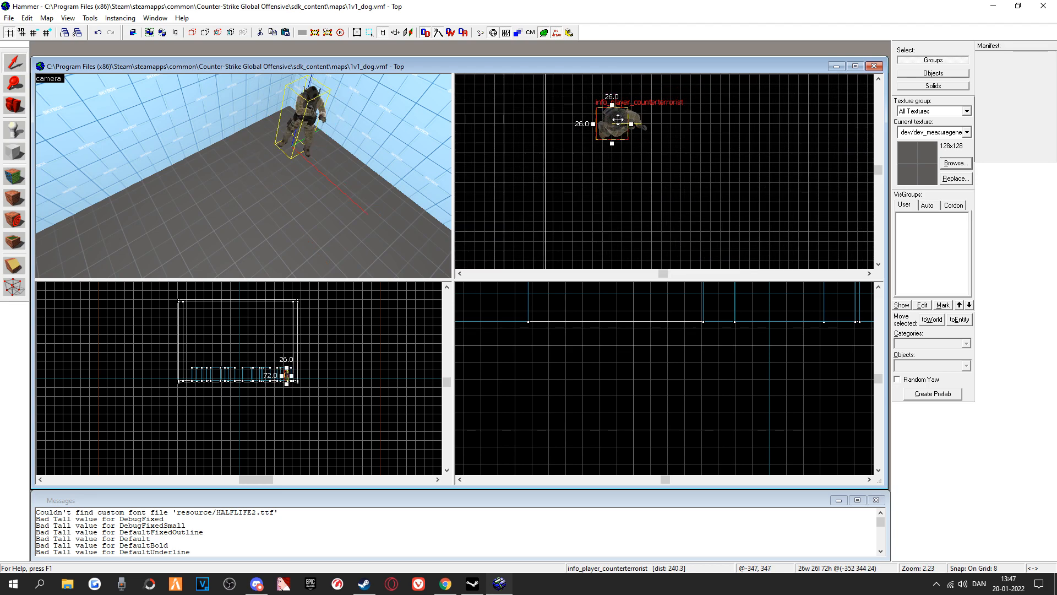
Rotate the counter-terrorist spawn to face diagonally into the room and shift it tight into the corner at about -384, 368
{"action": "scroll", "coordinate": [269, 384], "scroll_direction": "up", "scroll_amount": 15}
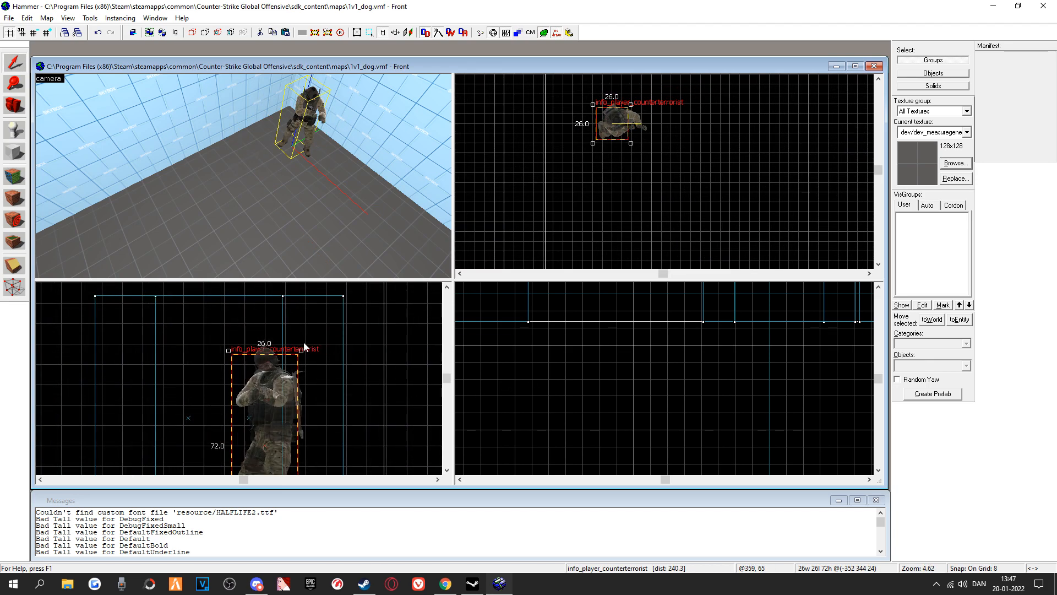
{"action": "mouse_move", "coordinate": [300, 351]}
{"action": "left_mouse_down"}
{"action": "mouse_move", "coordinate": [259, 358]}
{"action": "mouse_move", "coordinate": [325, 355]}
{"action": "mouse_move", "coordinate": [282, 352]}
{"action": "mouse_move", "coordinate": [327, 366]}
{"action": "left_mouse_up"}
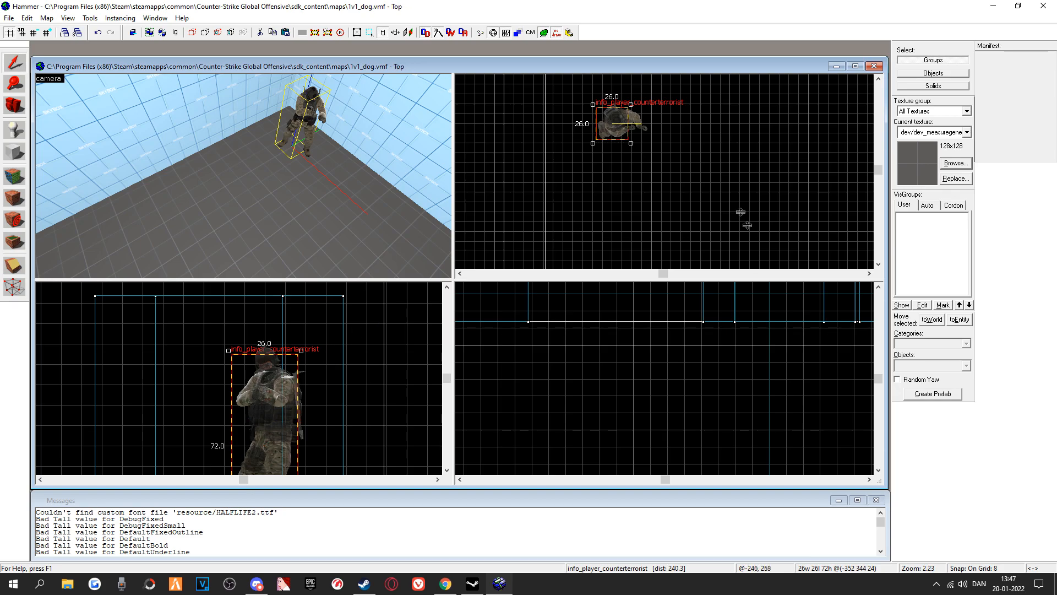
{"action": "scroll", "coordinate": [711, 199], "scroll_direction": "up", "scroll_amount": 1}
{"action": "left_click_drag", "start_coordinate": [703, 195], "coordinate": [691, 240]}
{"action": "scroll", "coordinate": [691, 240], "scroll_direction": "down", "scroll_amount": 10}
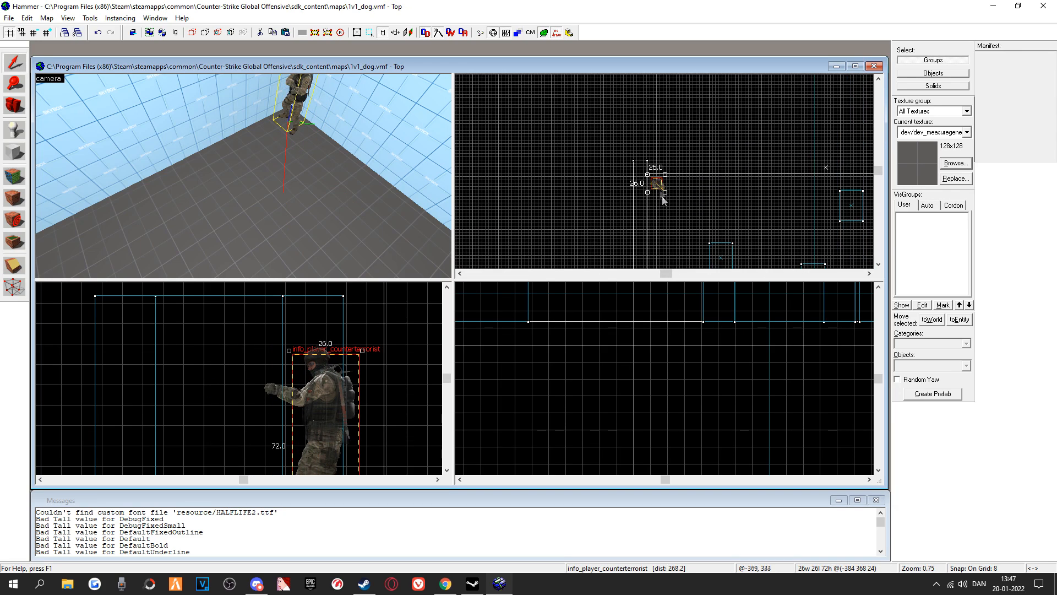
{"action": "scroll", "coordinate": [622, 370], "scroll_direction": "down", "scroll_amount": 8}
Raise the counter-terrorist spawn slightly above the floor, positioning it at about -376, 368, 36
{"action": "scroll", "coordinate": [634, 353], "scroll_direction": "up", "scroll_amount": 5}
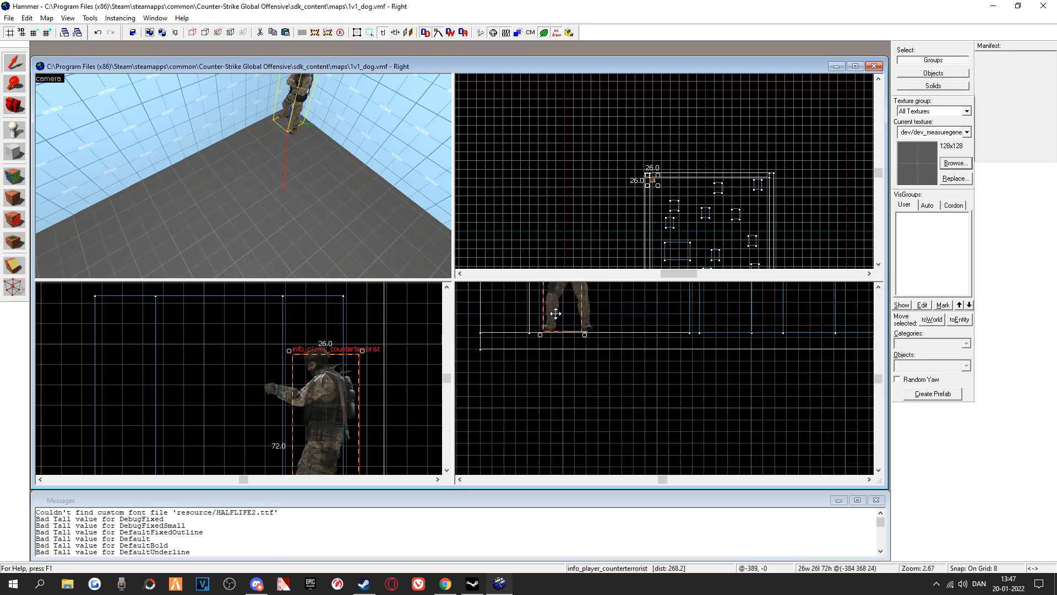
{"action": "scroll", "coordinate": [648, 343], "scroll_direction": "down", "scroll_amount": 5}
{"action": "scroll", "coordinate": [648, 343], "scroll_direction": "up", "scroll_amount": 4}
{"action": "left_click_drag", "start_coordinate": [658, 390], "coordinate": [664, 383]}
{"action": "scroll", "coordinate": [665, 390], "scroll_direction": "up", "scroll_amount": 4}
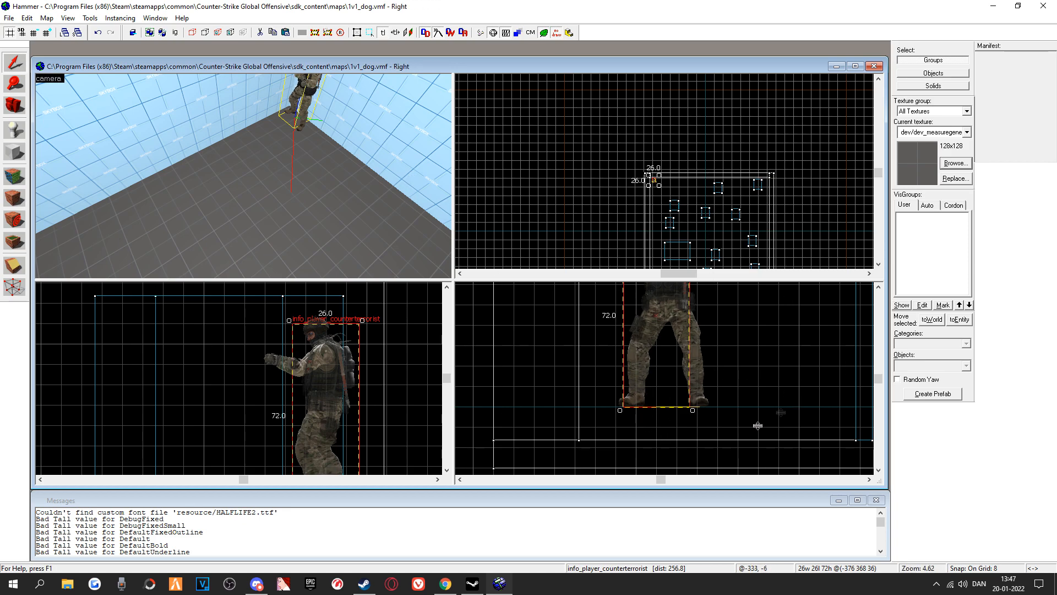
{"action": "scroll", "coordinate": [636, 407], "scroll_direction": "down", "scroll_amount": 5}
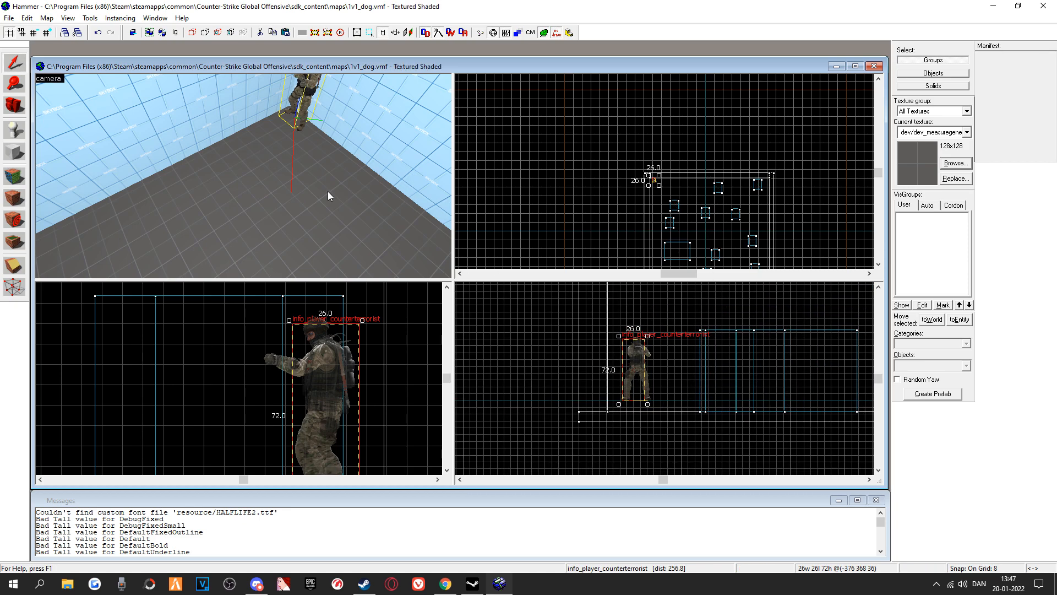
{"action": "key", "text": "z"}
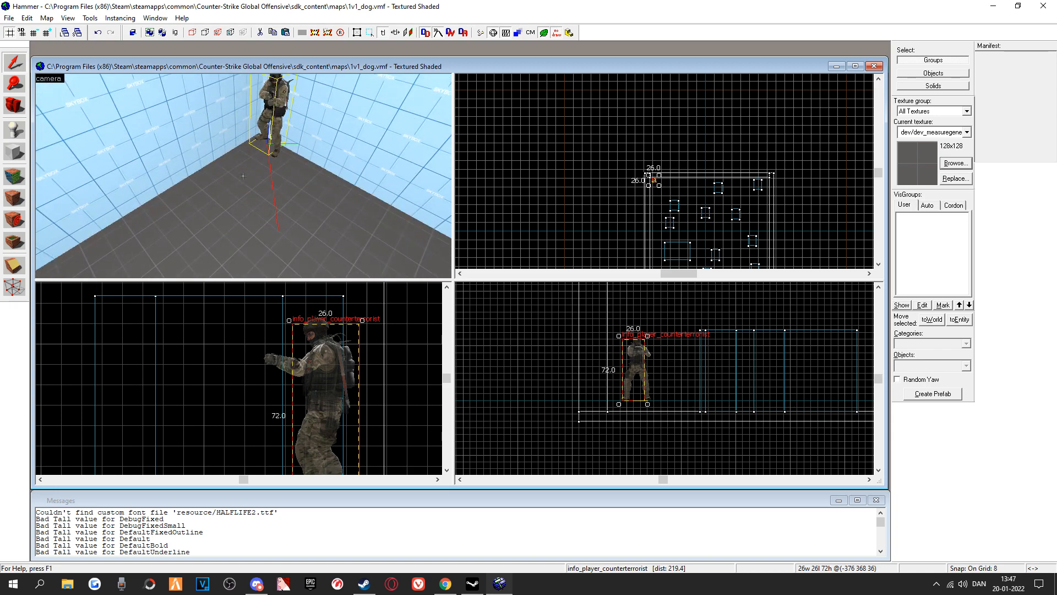
Save the 1v1_dog map, compile and run it in Counter-Strike: Global Offensive, and return to Hammer
{"action": "left_click", "coordinate": [9, 18]}
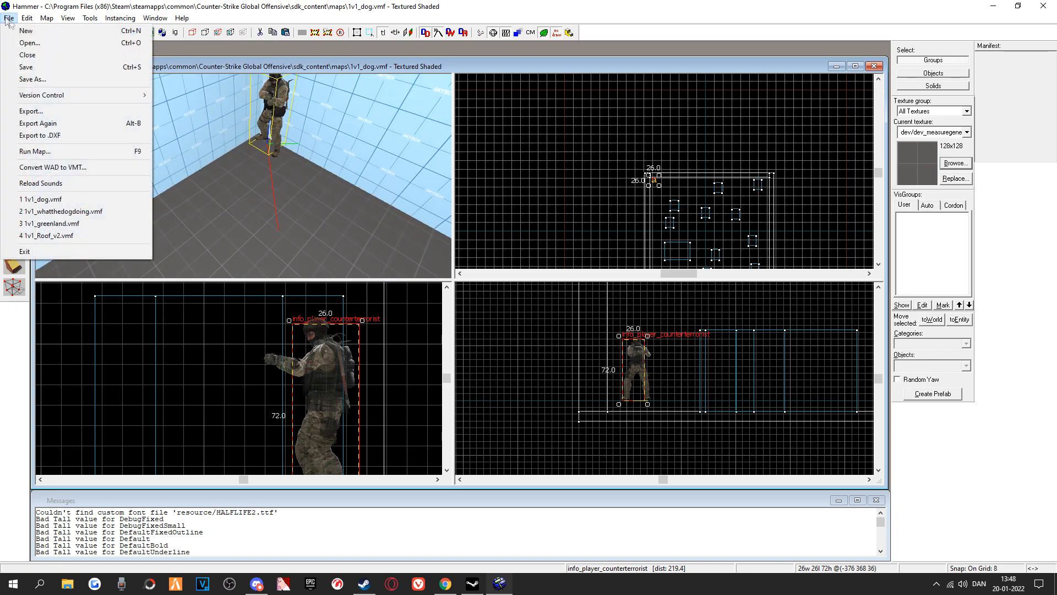
{"action": "left_click", "coordinate": [58, 67]}
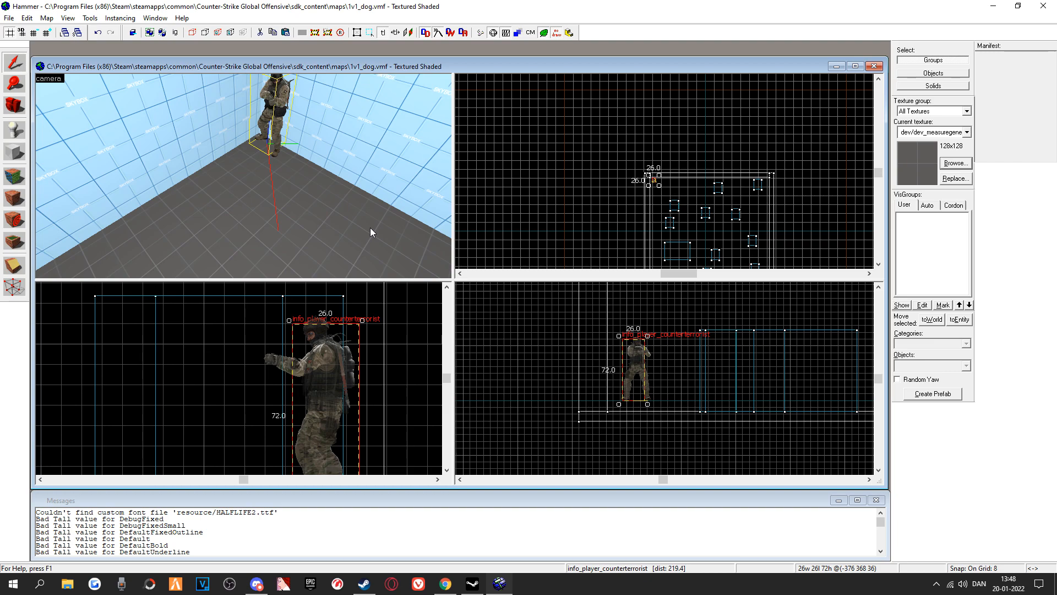
{"action": "key", "text": "F9"}
{"action": "key", "text": "Return"}
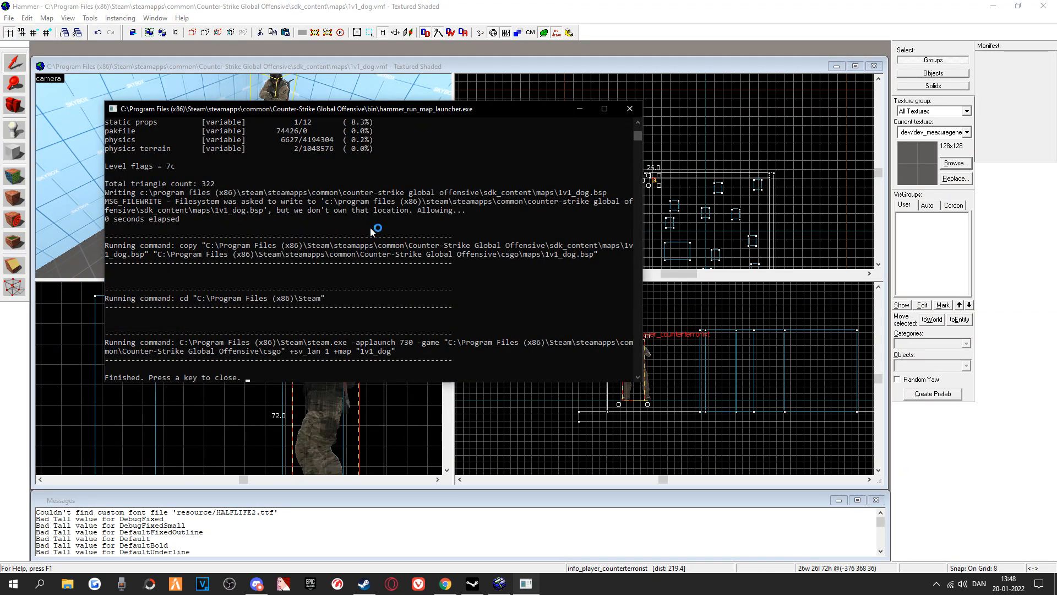
{"action": "key", "text": "Return"}
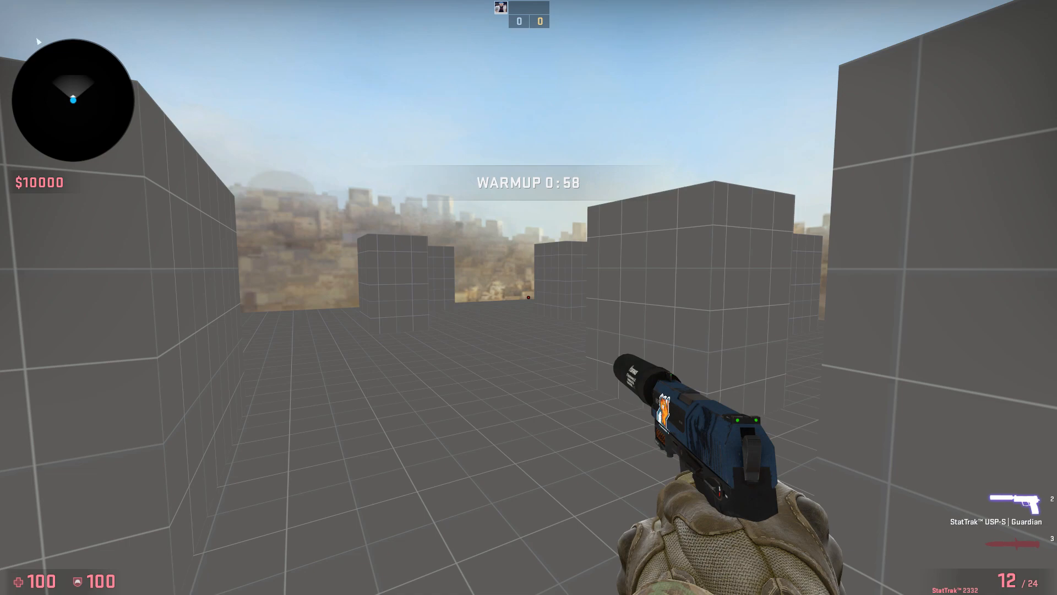
{"action": "key", "text": "alt+Tab"}
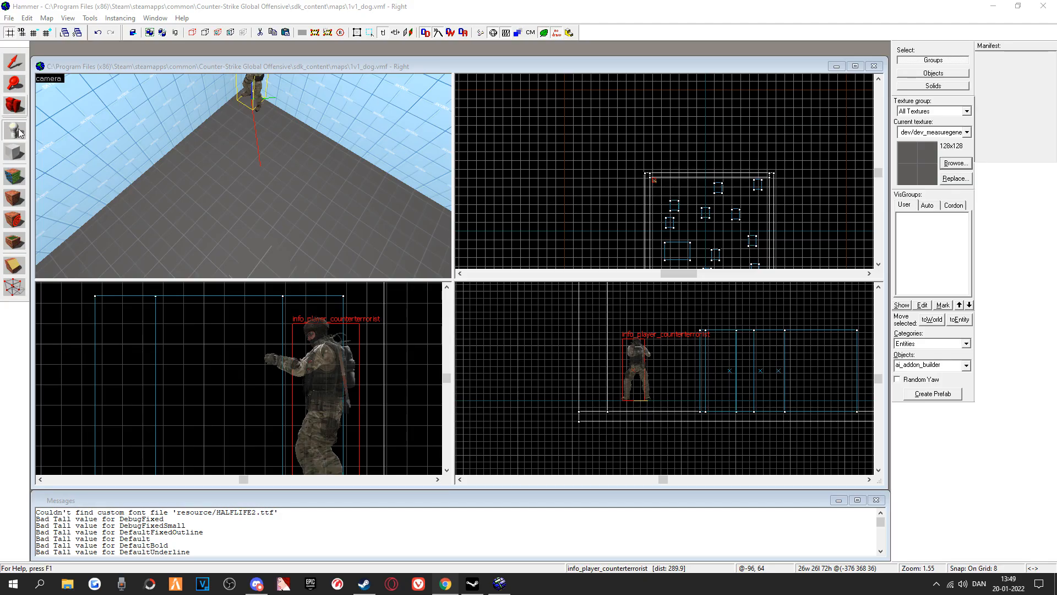
Create a block textured with tools/toolstrigger around the counter-terrorist spawn in the room corner, about 128 by 112 units in plan
{"action": "left_click", "coordinate": [15, 154]}
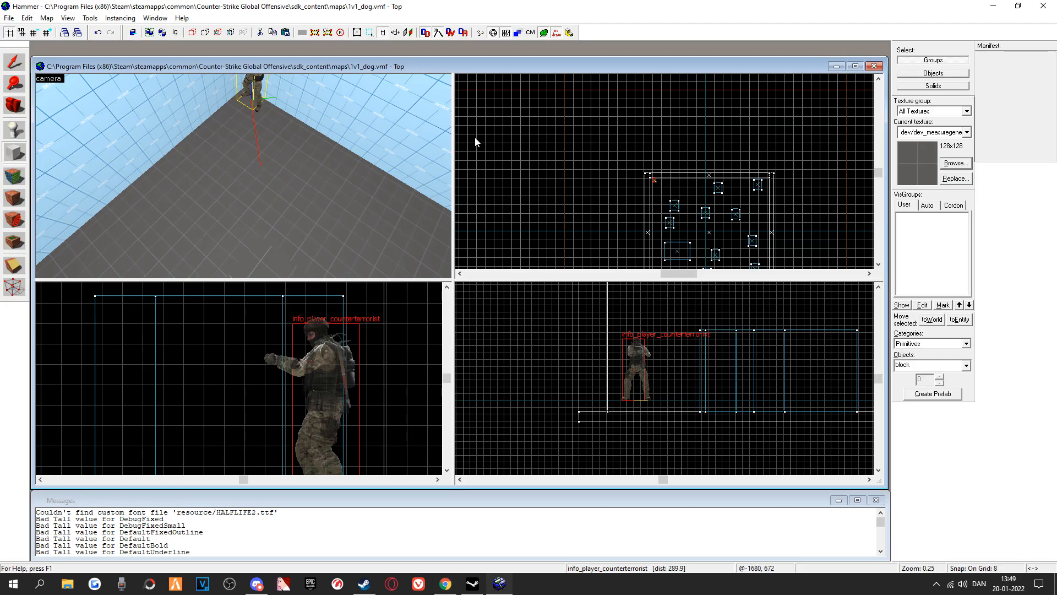
{"action": "left_click", "coordinate": [956, 163]}
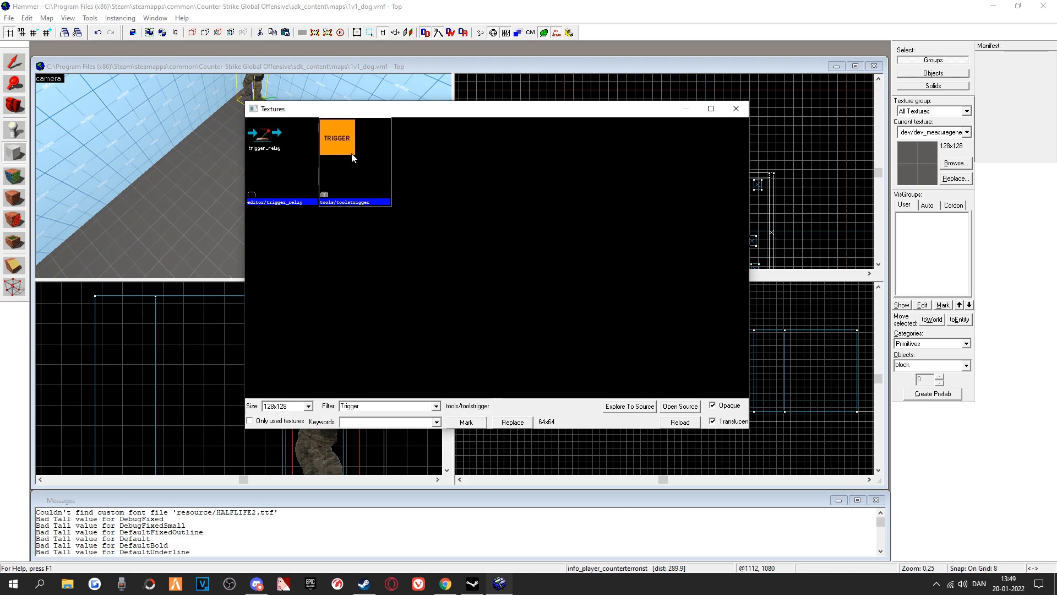
{"action": "double_click", "coordinate": [352, 158]}
{"action": "scroll", "coordinate": [658, 190], "scroll_direction": "up", "scroll_amount": 8}
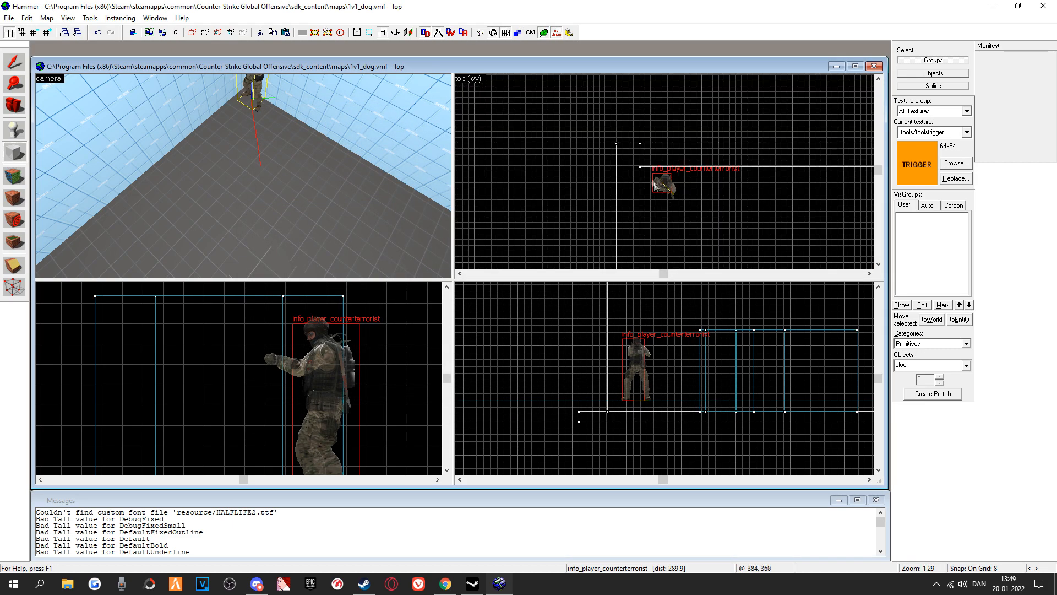
{"action": "left_click_drag", "start_coordinate": [641, 170], "coordinate": [728, 249]}
{"action": "left_click_drag", "start_coordinate": [672, 197], "coordinate": [675, 201]}
{"action": "scroll", "coordinate": [703, 215], "scroll_direction": "down", "scroll_amount": 2}
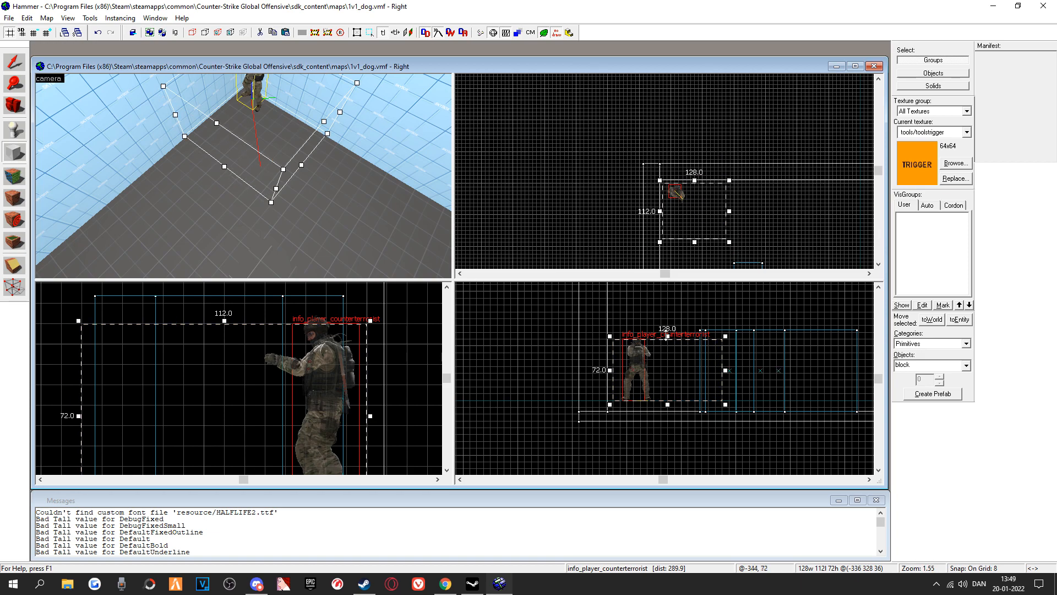
{"action": "key", "text": "Return"}
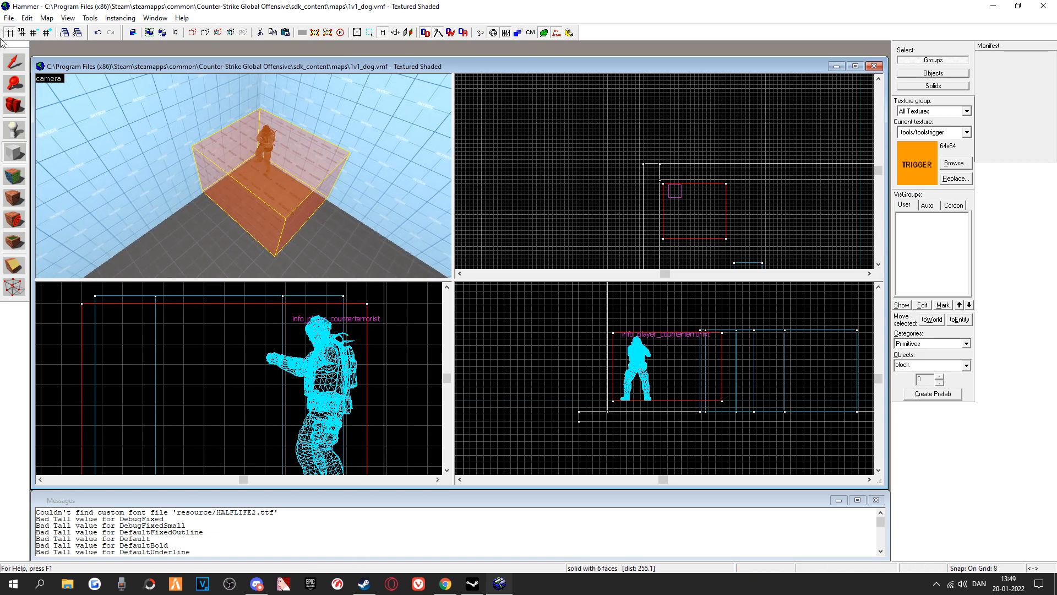
Enlarge the trigger block from the spawn corner into the room to about 312 by 336 units
{"action": "left_click", "coordinate": [24, 59]}
{"action": "scroll", "coordinate": [778, 244], "scroll_direction": "down", "scroll_amount": 5}
{"action": "left_click", "coordinate": [730, 217]}
{"action": "left_click_drag", "start_coordinate": [738, 226], "coordinate": [769, 271]}
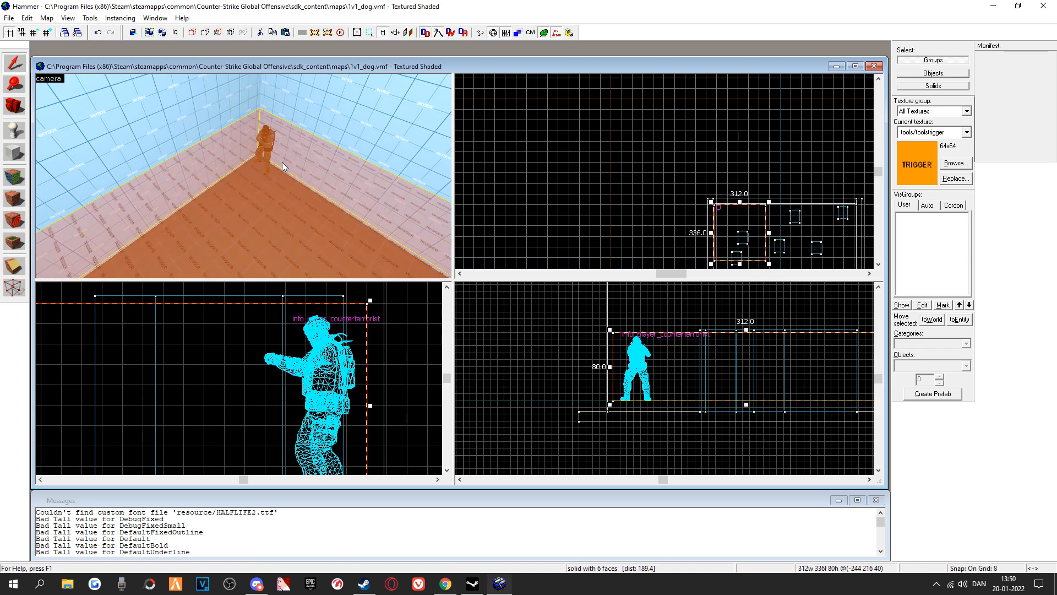
Tie the trigger block to a brush entity and set its class to func_buyzone
{"action": "key", "text": "z"}
{"action": "key", "text": "s"}
{"action": "key", "text": "z"}
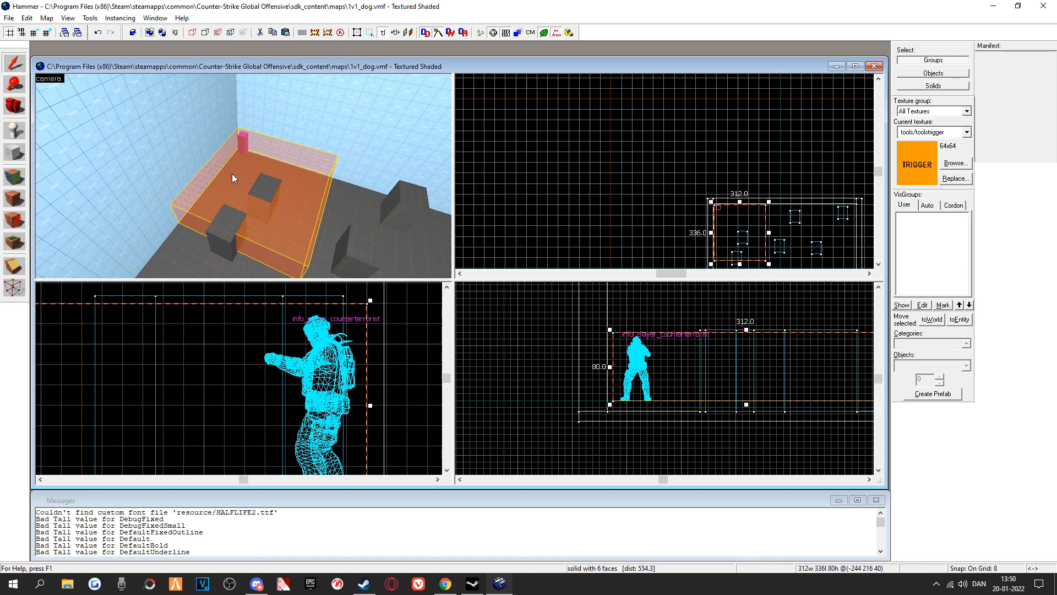
{"action": "key", "text": "ctrl+t"}
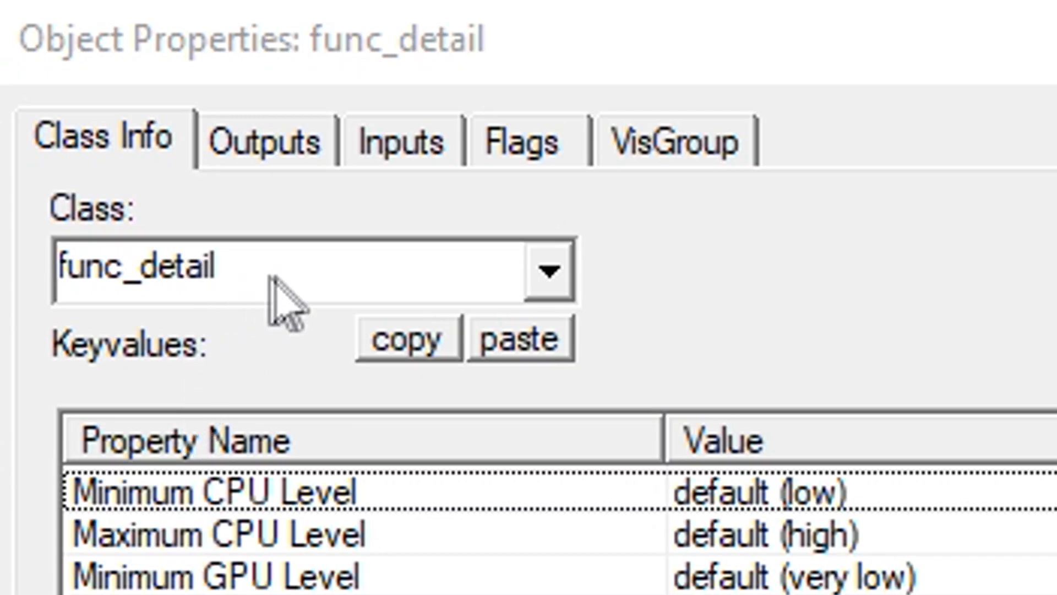
{"action": "left_click", "coordinate": [287, 276]}
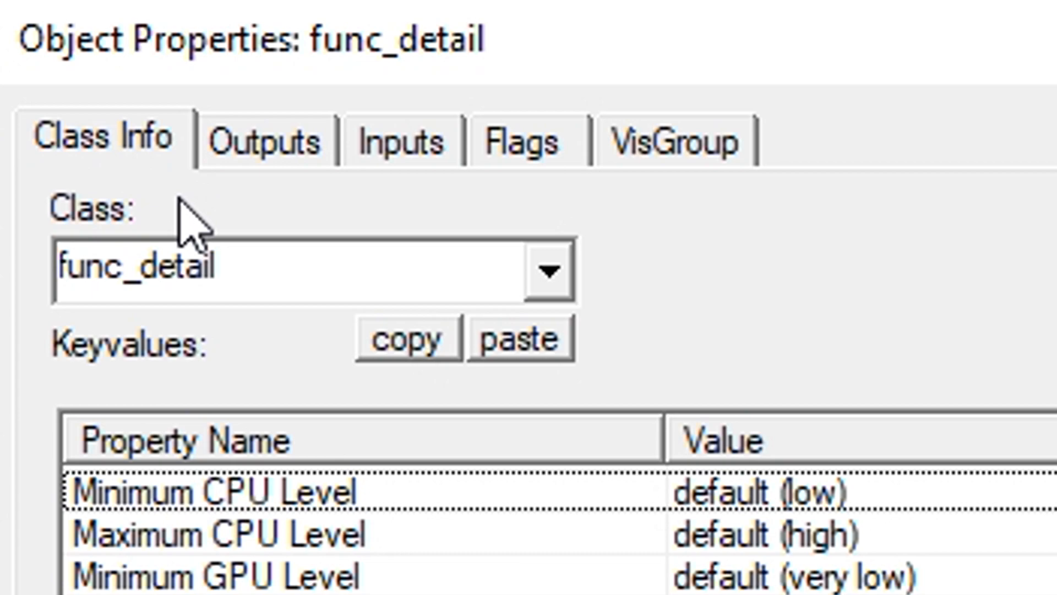
{"action": "key", "text": "BackSpace"}
{"action": "key", "text": "BackSpace"}
{"action": "key", "text": "BackSpace"}
{"action": "key", "text": "BackSpace"}
{"action": "key", "text": "BackSpace"}
{"action": "key", "text": "BackSpace"}
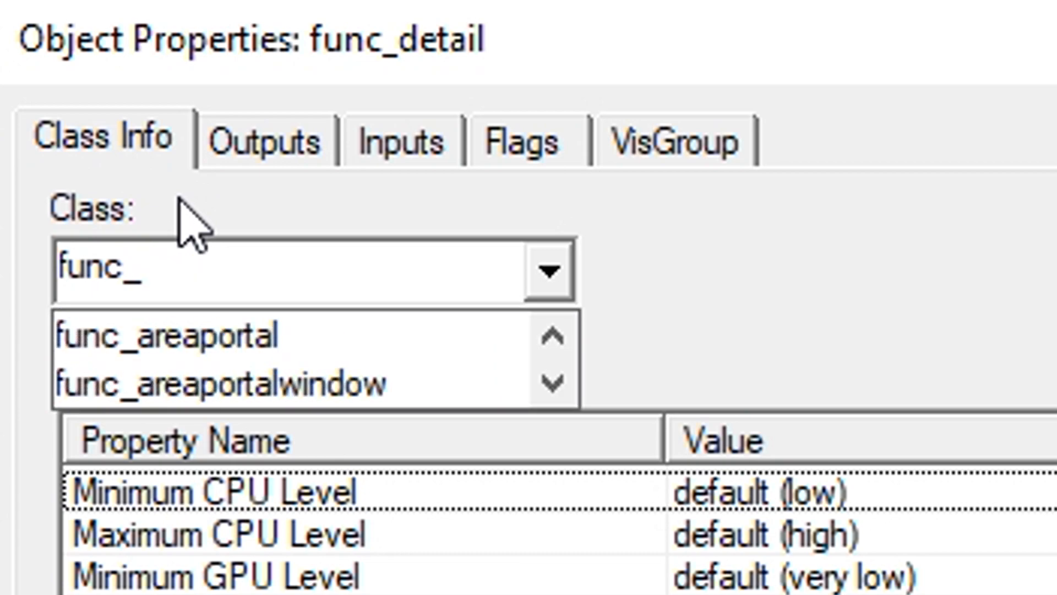
{"action": "type", "text": "buyzone"}
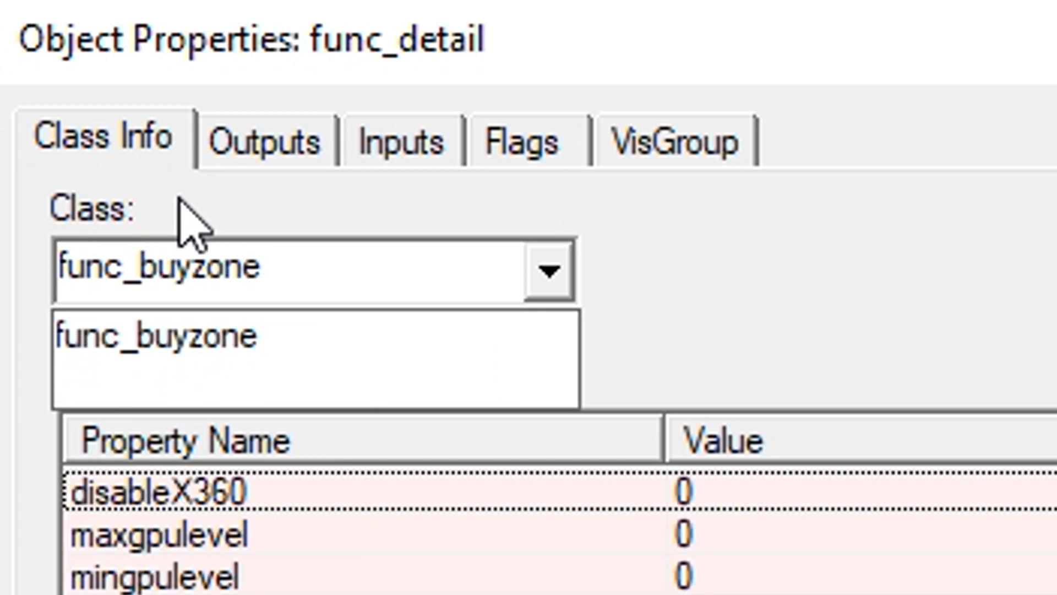
{"action": "left_click", "coordinate": [310, 344]}
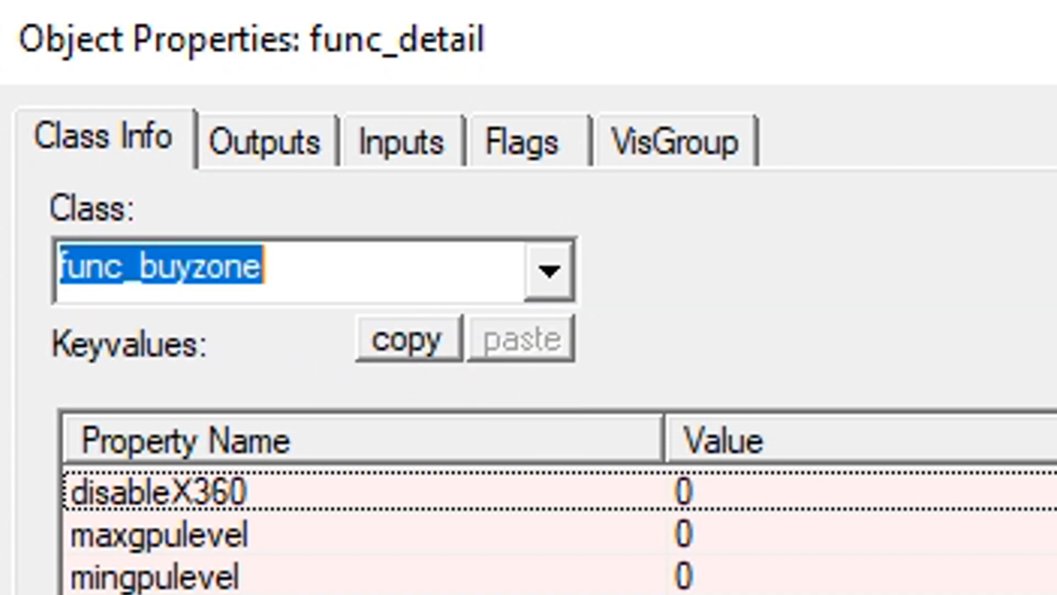
{"action": "key", "text": "Return"}
Compile and run the map in Counter-Strike: Global Offensive with the new buy zone
{"action": "key", "text": "z"}
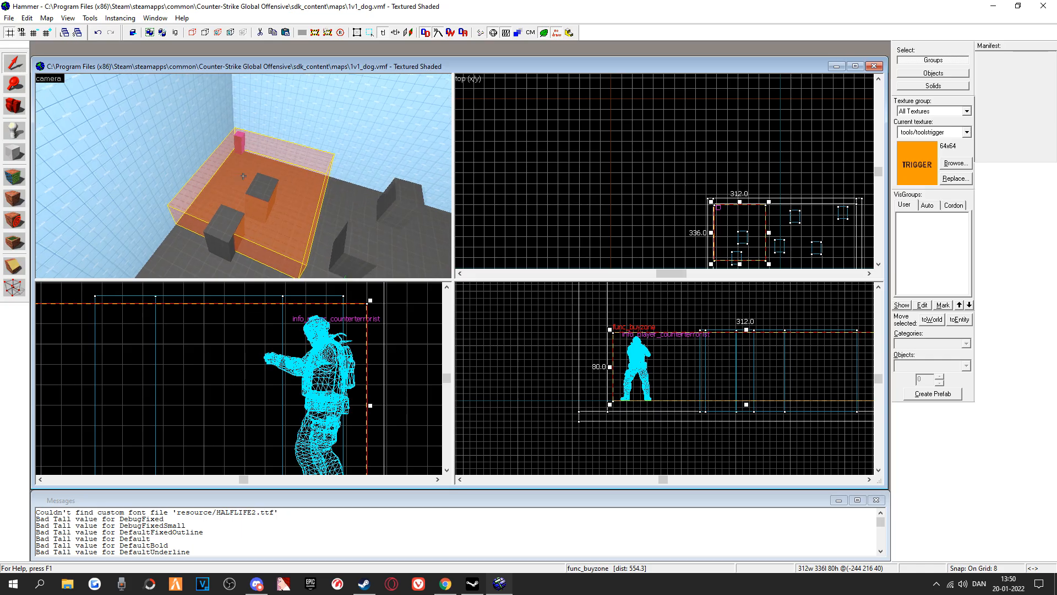
{"action": "key", "text": "w"}
{"action": "key", "text": "w"}
{"action": "key", "text": "z"}
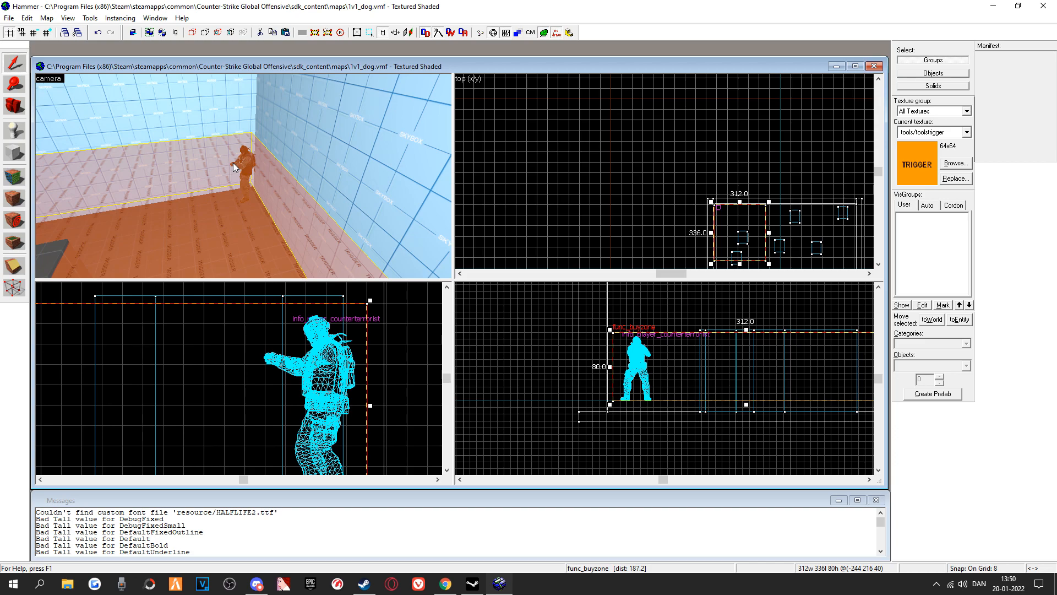
{"action": "key", "text": "F9"}
{"action": "key", "text": "Return"}
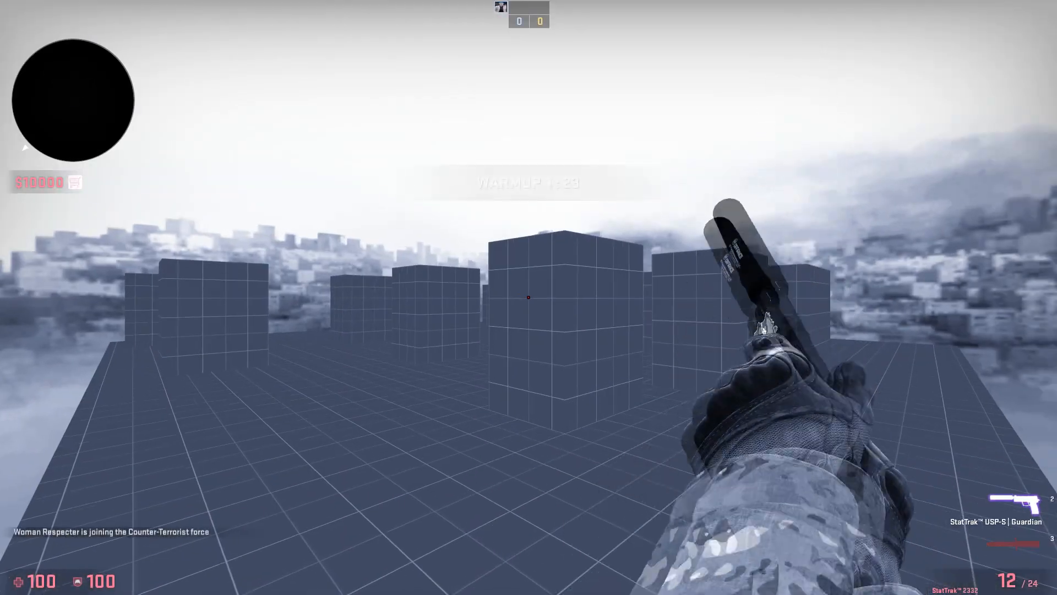
Test the buy zone in game by buying an M4A1-S and walking around, and close the map launcher console
{"action": "key", "text": "b"}
{"action": "key", "text": "4"}
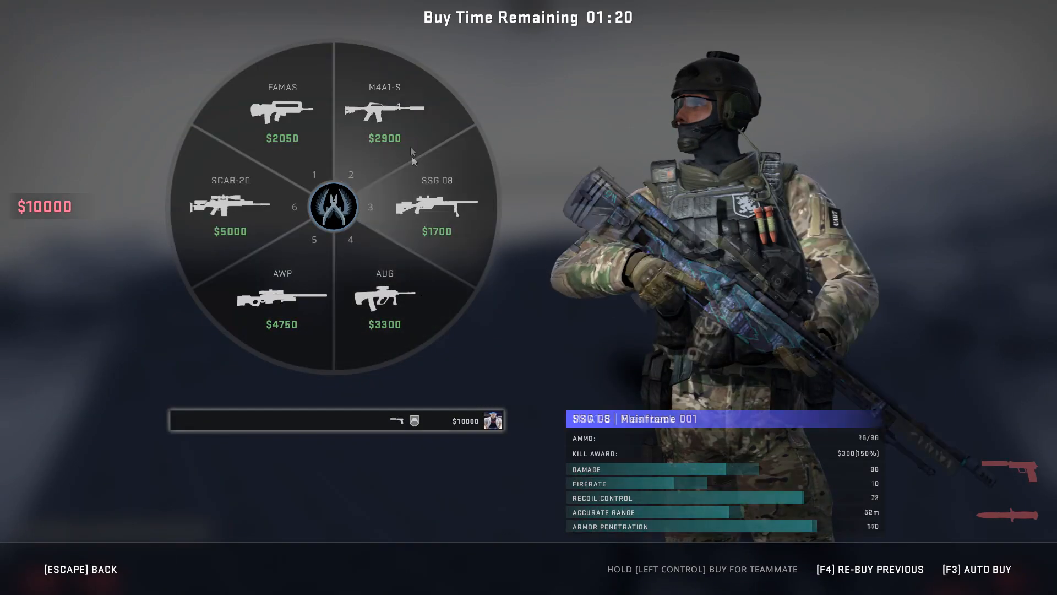
{"action": "key", "text": "2"}
{"action": "key", "text": "w"}
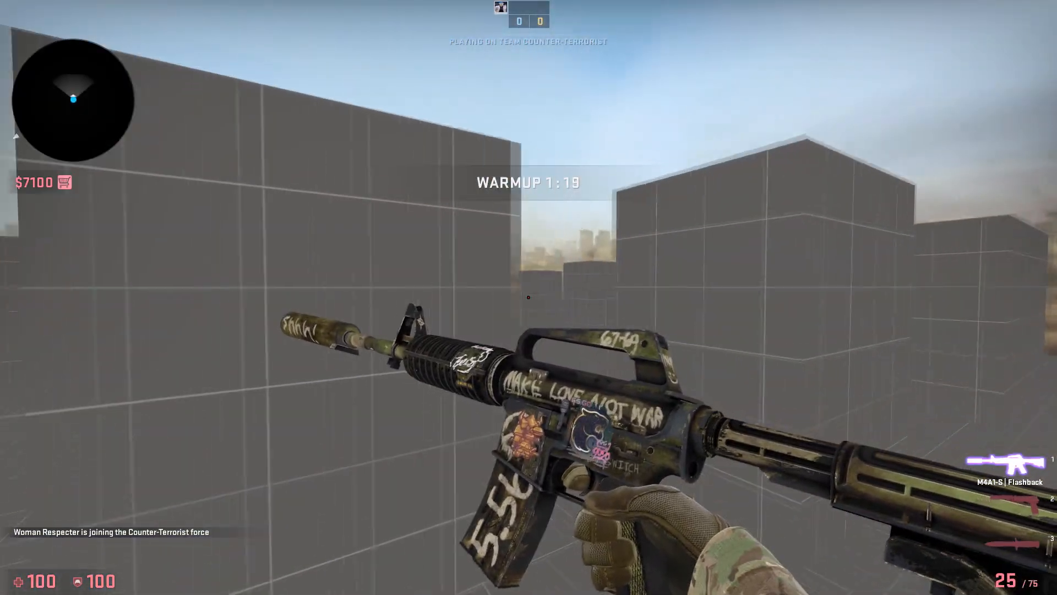
{"action": "key", "text": "w"}
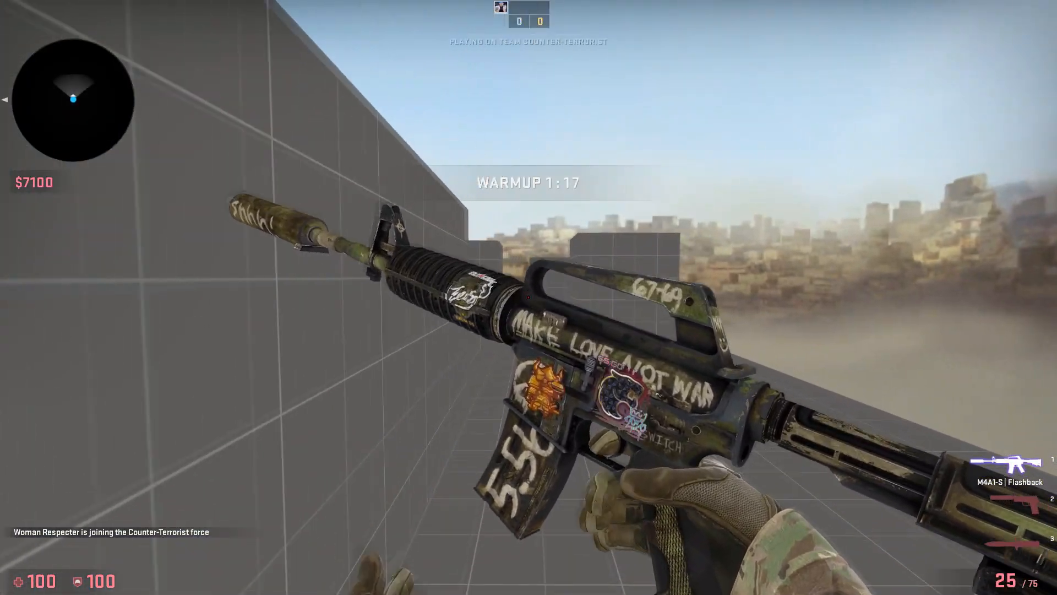
{"action": "key", "text": "w"}
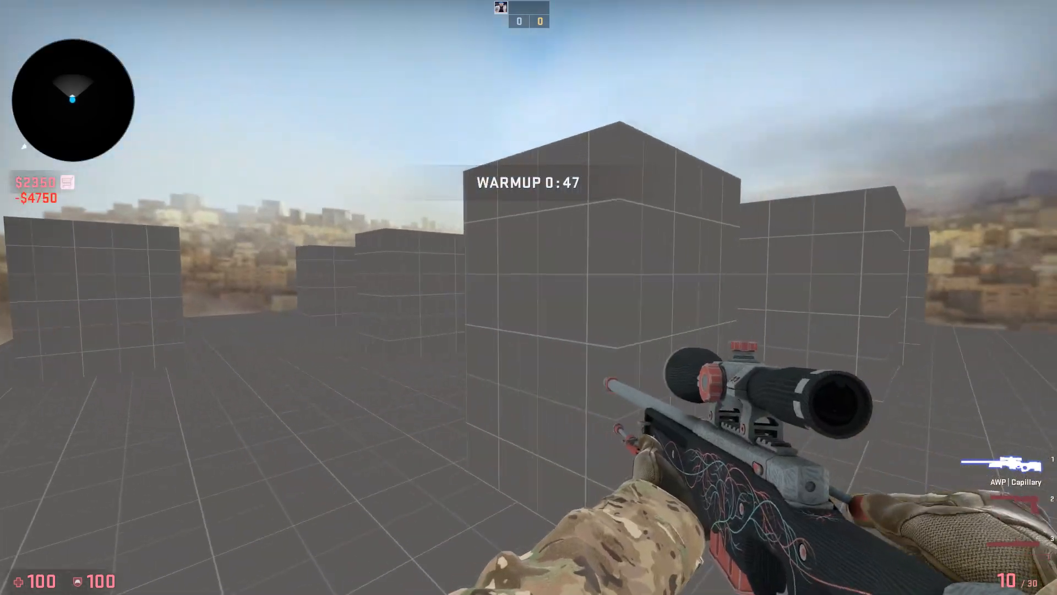
{"action": "key", "text": "w"}
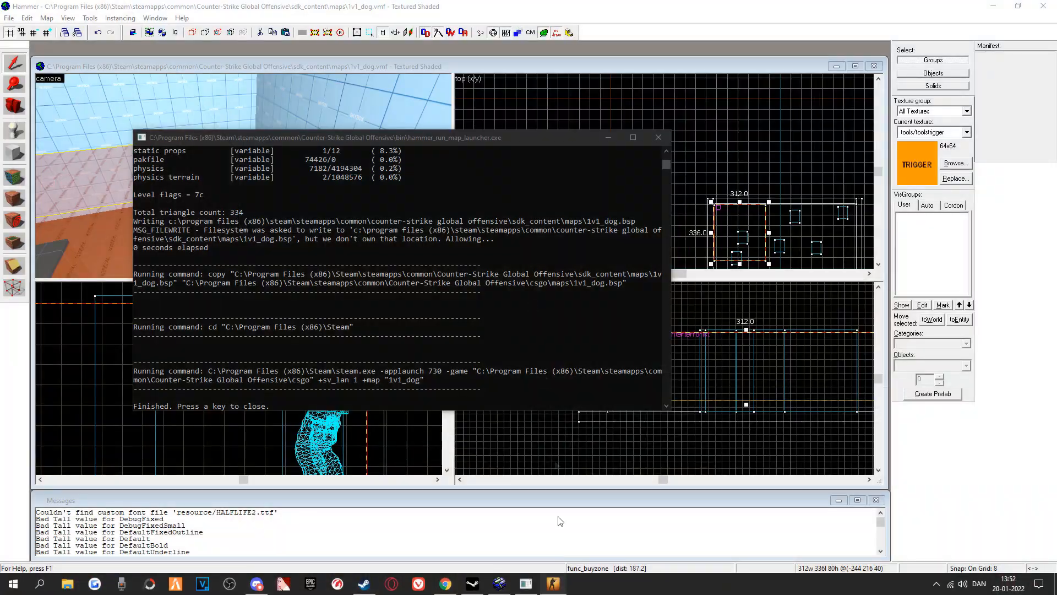
{"action": "right_click", "coordinate": [526, 584]}
{"action": "left_click", "coordinate": [524, 561]}
Place an info_player_terrorist entity on the floor in the corner opposite the counter-terrorist spawn
{"action": "key", "text": "z"}
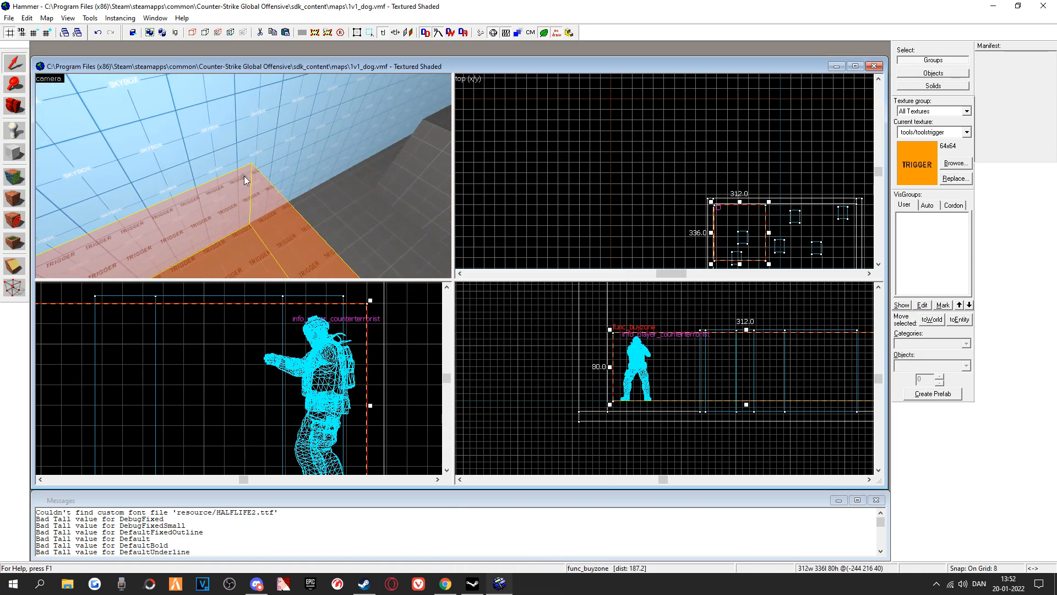
{"action": "left_click", "coordinate": [13, 132]}
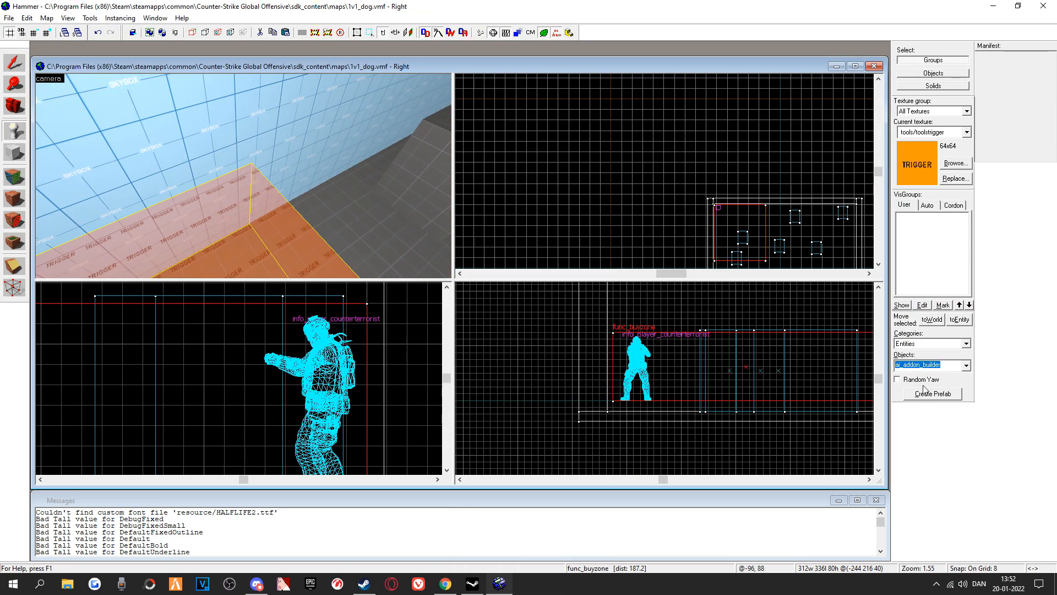
{"action": "type", "text": "info_"}
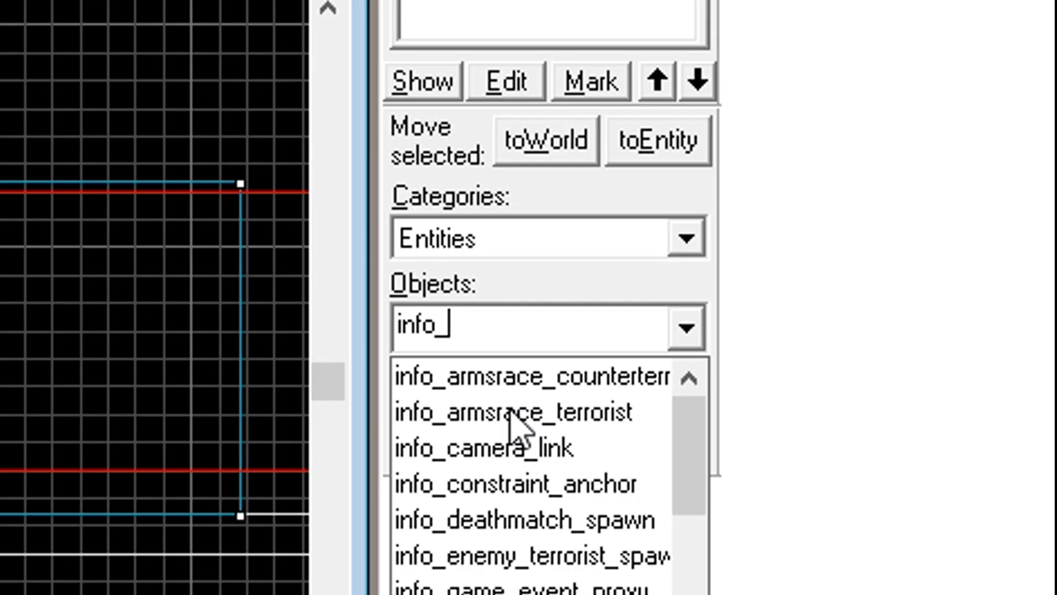
{"action": "type", "text": "player_"}
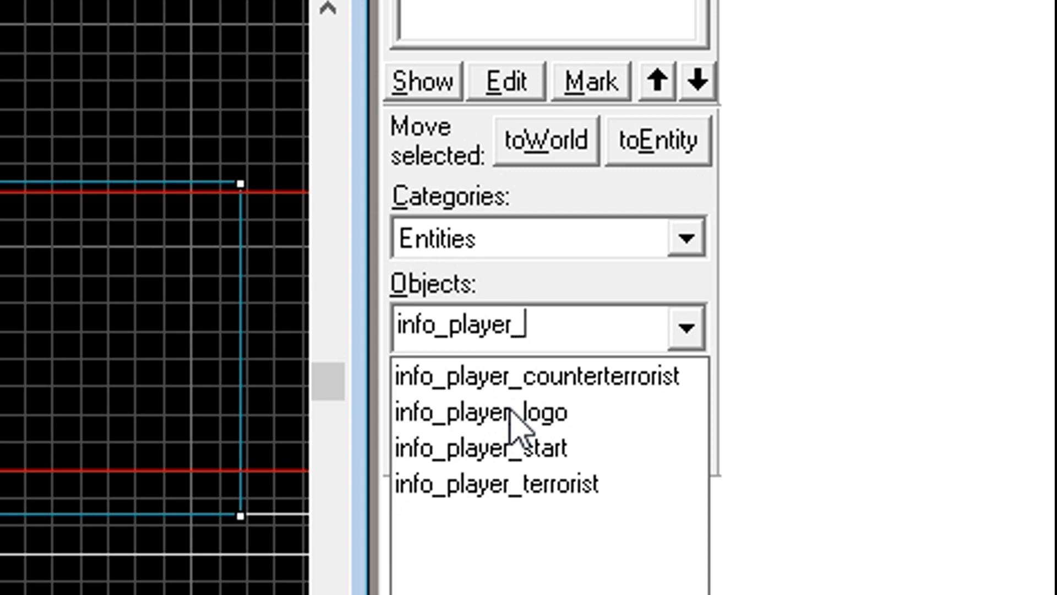
{"action": "left_click", "coordinate": [550, 484]}
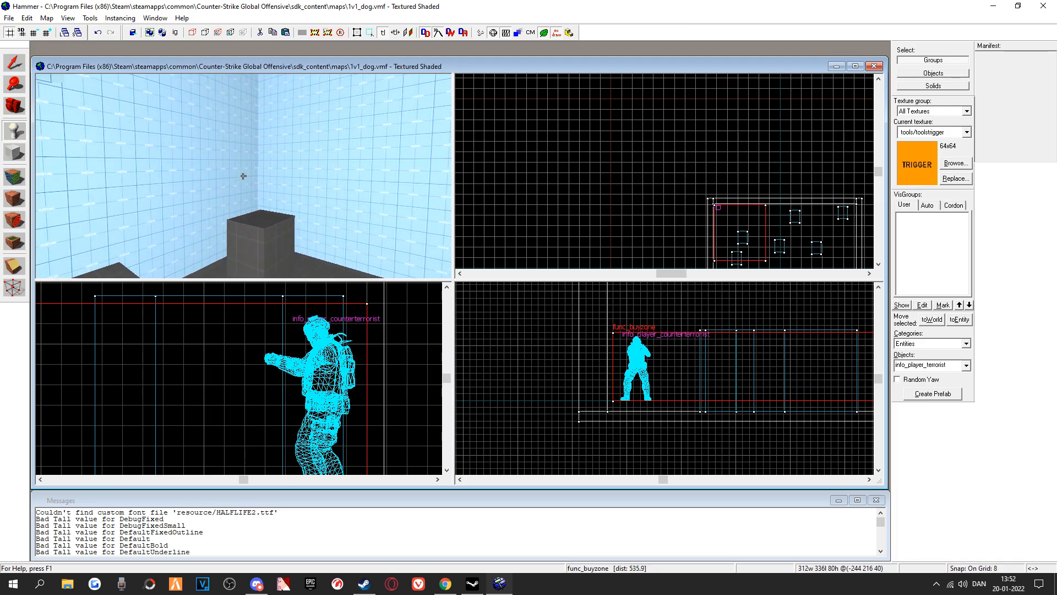
{"action": "key", "text": "w"}
{"action": "left_click", "coordinate": [243, 176]}
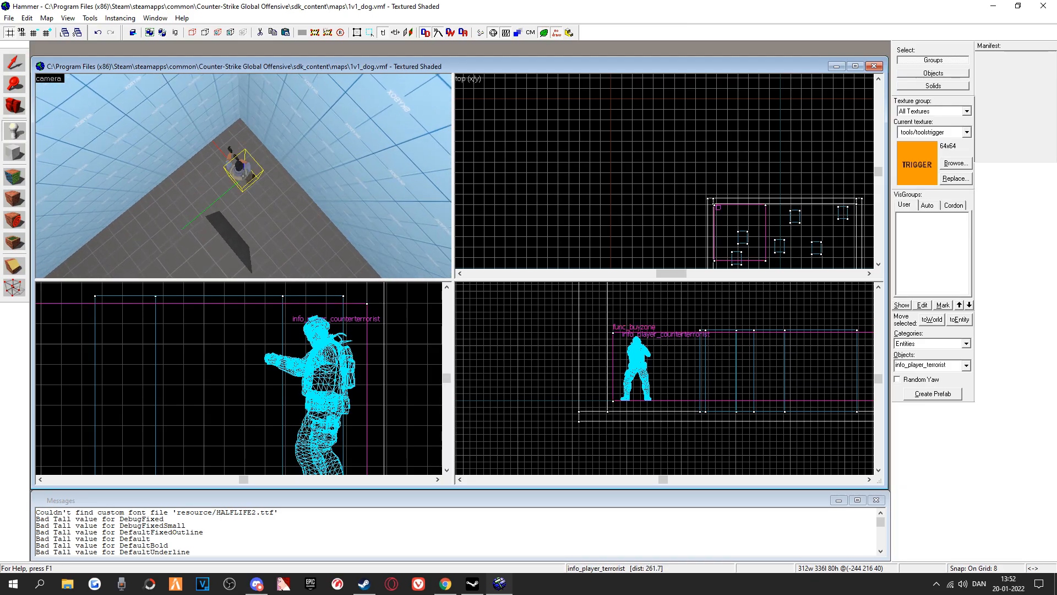
Copy the func_buyzone block and paste the duplicate near the terrorist spawn
{"action": "key", "text": "s"}
{"action": "key", "text": "z"}
{"action": "left_click", "coordinate": [140, 147]}
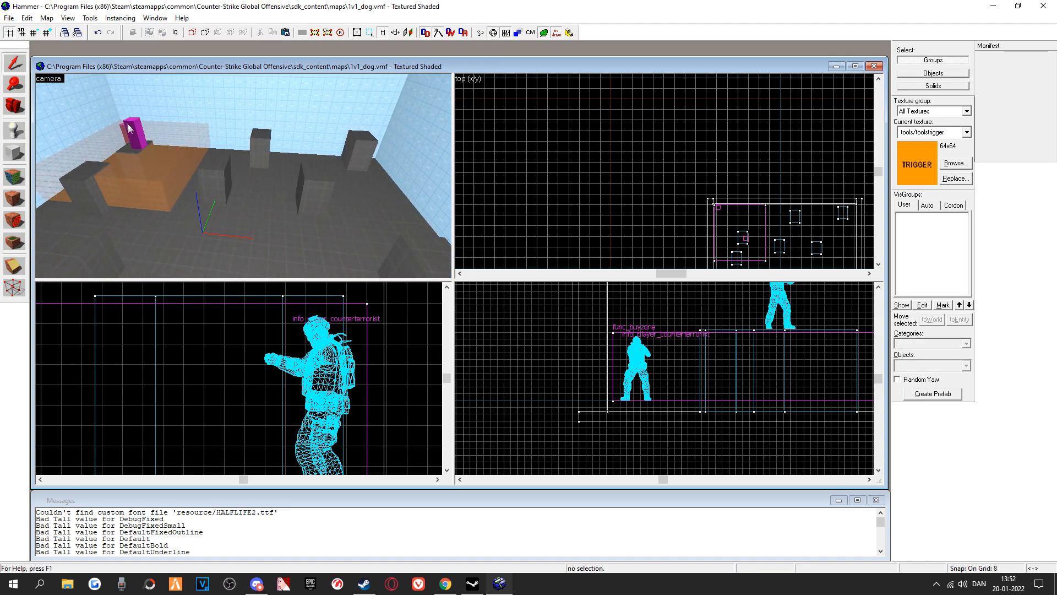
{"action": "left_click", "coordinate": [165, 166]}
{"action": "key", "text": "ctrl+c"}
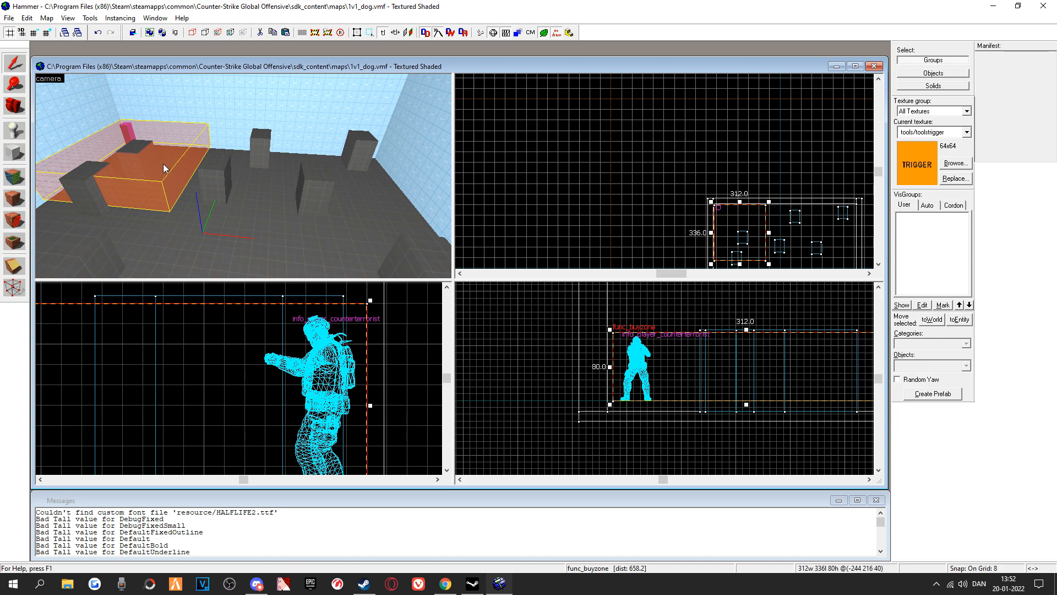
{"action": "key", "text": "z"}
{"action": "key", "text": "w"}
{"action": "key", "text": "ctrl+v"}
Move the pasted buy zone in plan into the terrorist spawn's corner, to about 292, -232
{"action": "key", "text": "z"}
{"action": "scroll", "coordinate": [679, 206], "scroll_direction": "up", "scroll_amount": 8}
{"action": "left_click_drag", "start_coordinate": [679, 207], "coordinate": [716, 238]}
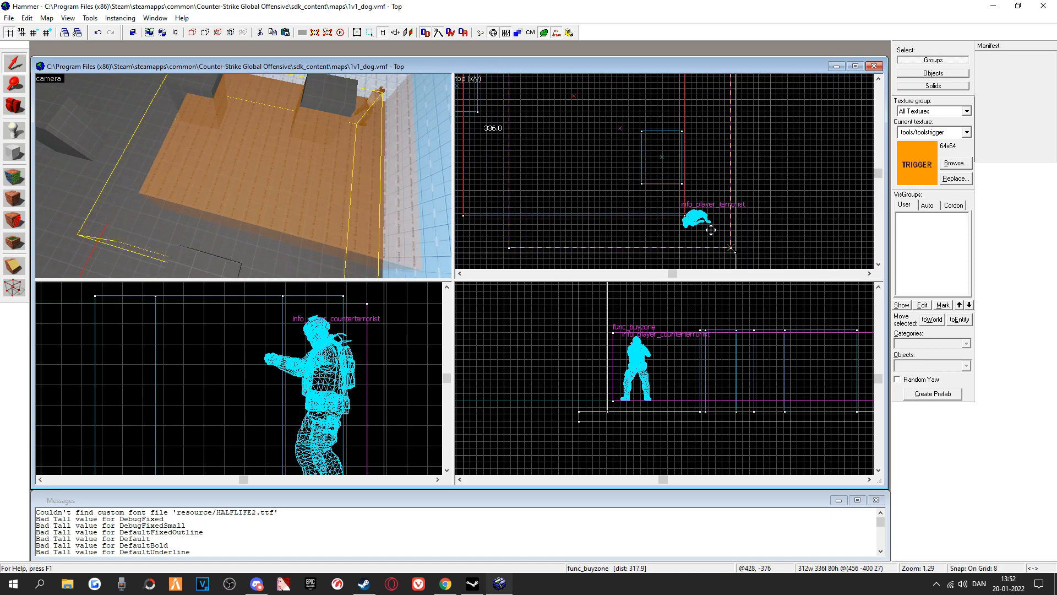
{"action": "key", "text": "z"}
{"action": "key", "text": "w"}
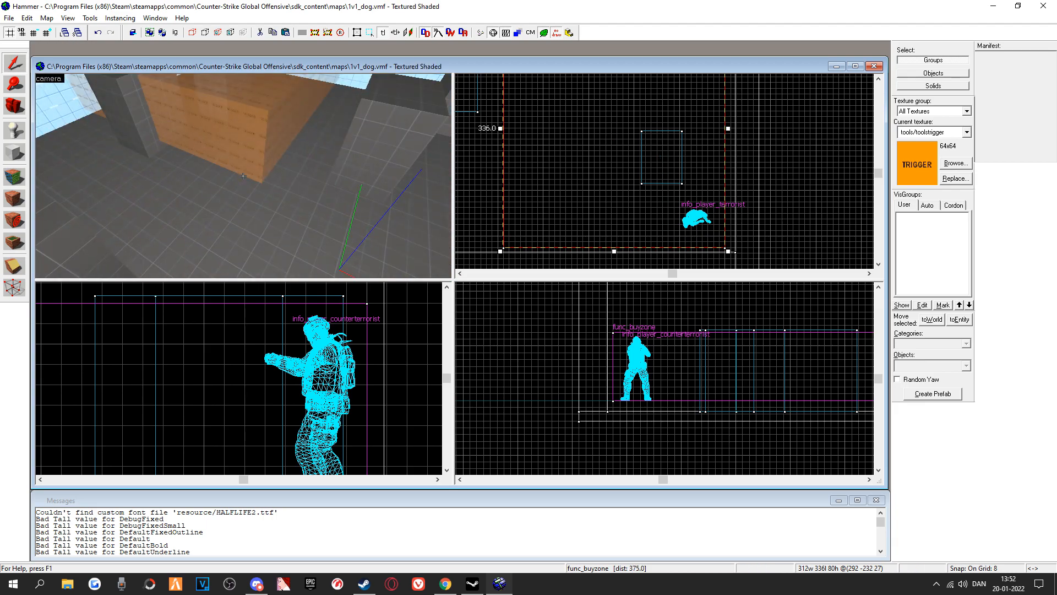
Compile and run the map, and start the in-game test by shooting the terrorist bot with the AWP
{"action": "key", "text": "F9"}
{"action": "key", "text": "Return"}
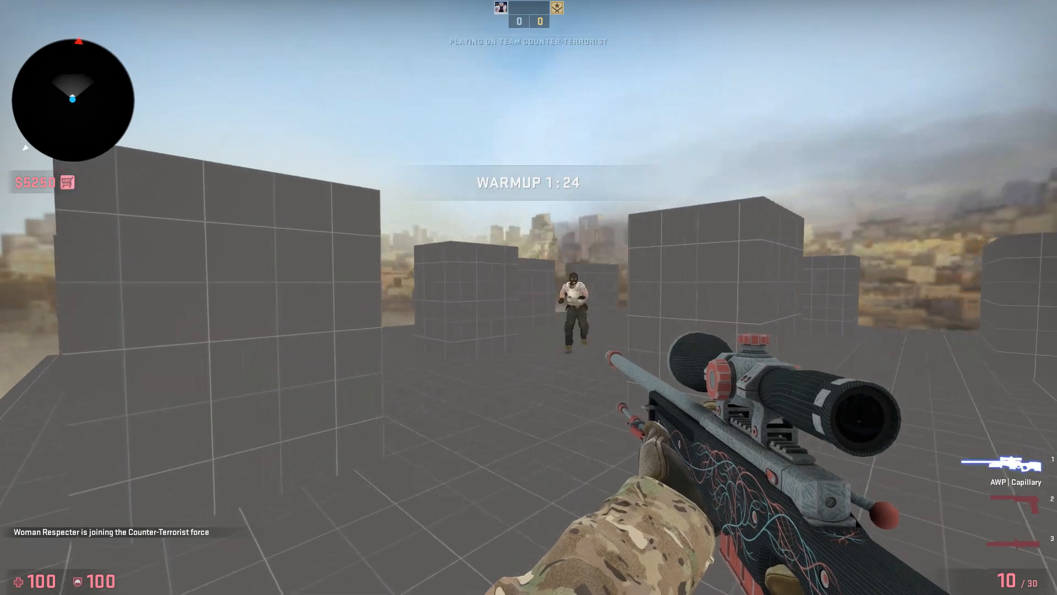
{"action": "left_click", "coordinate": [529, 297]}
{"action": "key", "text": "w"}
{"action": "key", "text": "3"}
{"action": "key", "text": "1"}
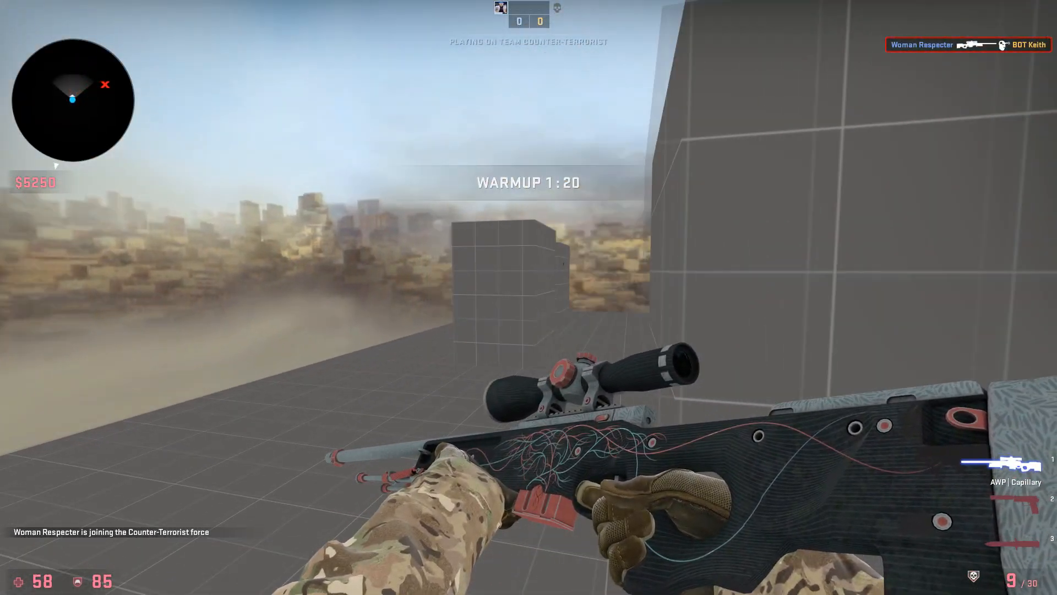
Test the sightlines around the cover blocks by firing scoped AWP shots at the terrorist bot
{"action": "right_click", "coordinate": [529, 298]}
{"action": "left_click", "coordinate": [529, 297]}
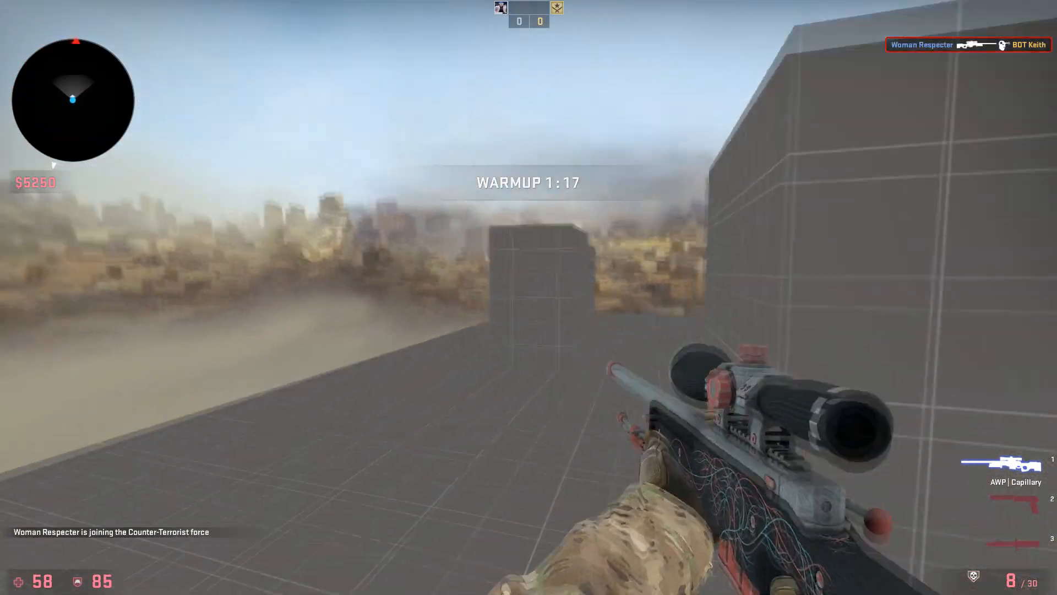
{"action": "right_click", "coordinate": [529, 298]}
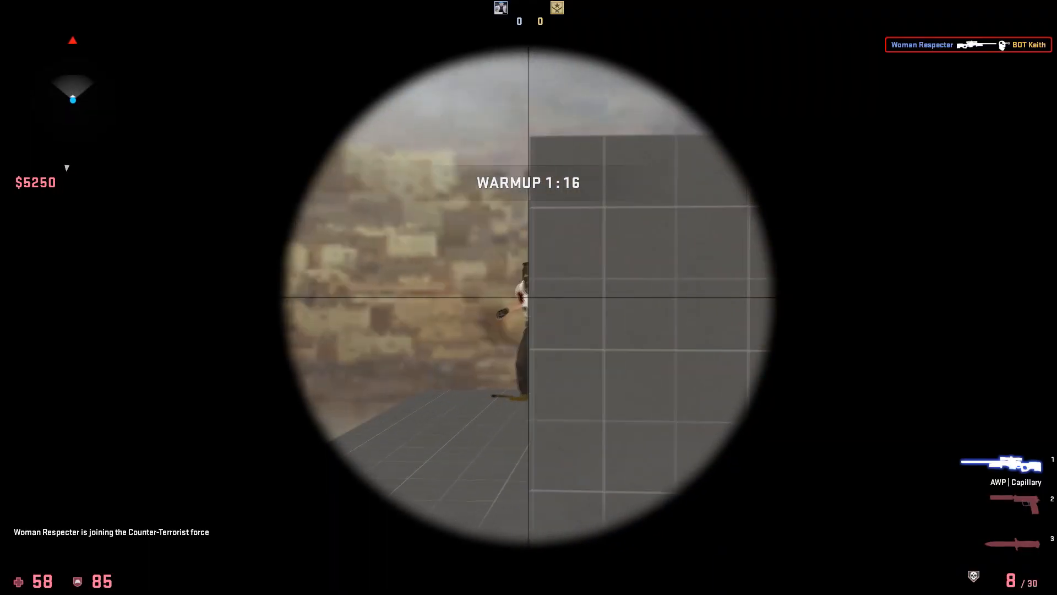
{"action": "left_click", "coordinate": [529, 297]}
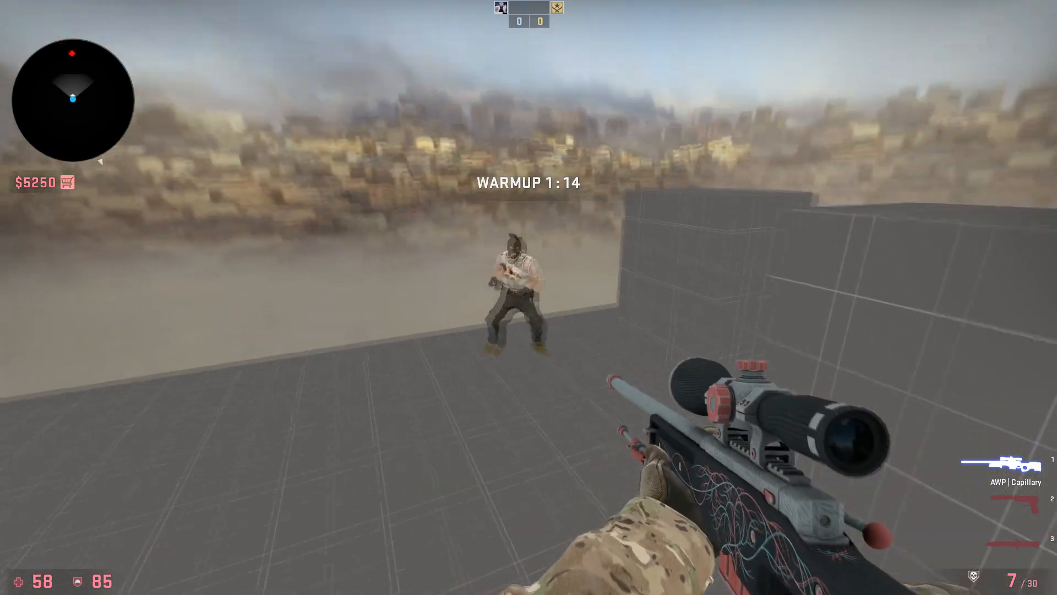
Switch to the USP-S and shoot the terrorist bot at the map's edge beside the cover block
{"action": "key", "text": "2"}
{"action": "key", "text": "3"}
{"action": "key", "text": "2"}
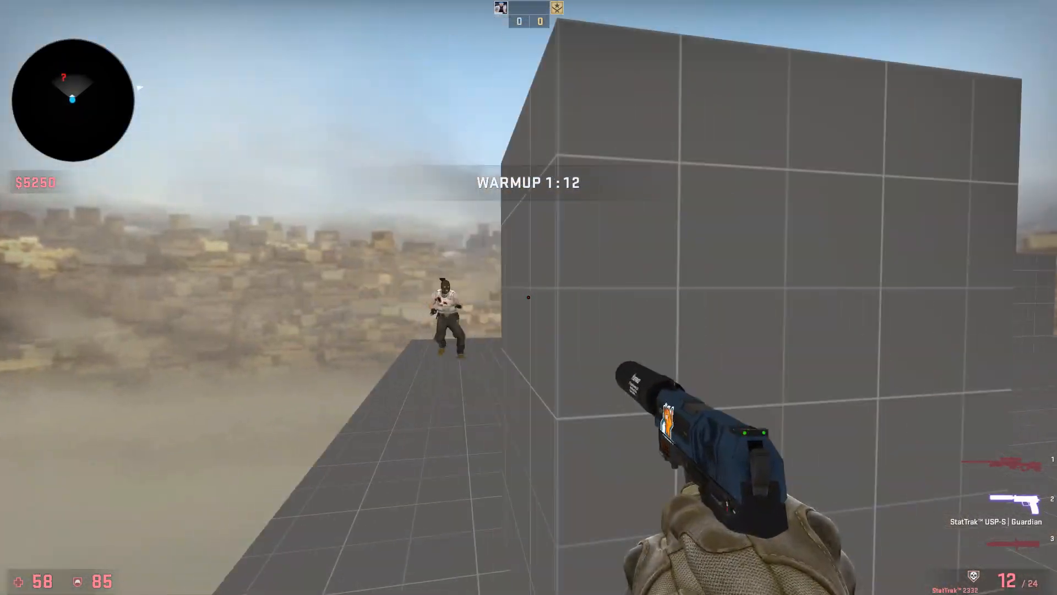
{"action": "left_click", "coordinate": [529, 297]}
{"action": "left_click", "coordinate": [529, 297]}
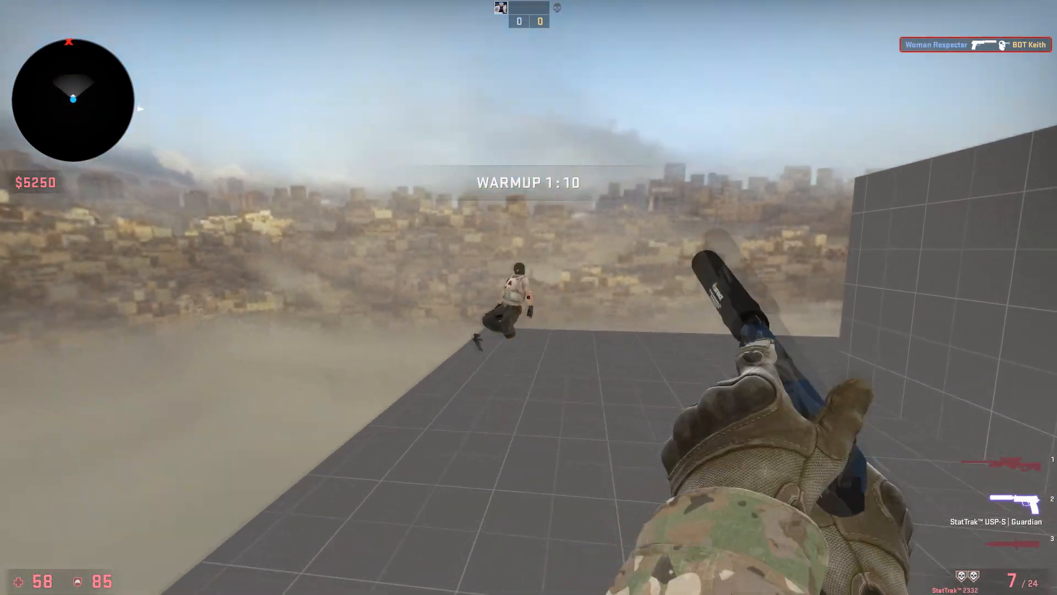
Fight the respawned terrorist bot with the AWP across the open floor, briefly swapping to the knife between shots
{"action": "key", "text": "1"}
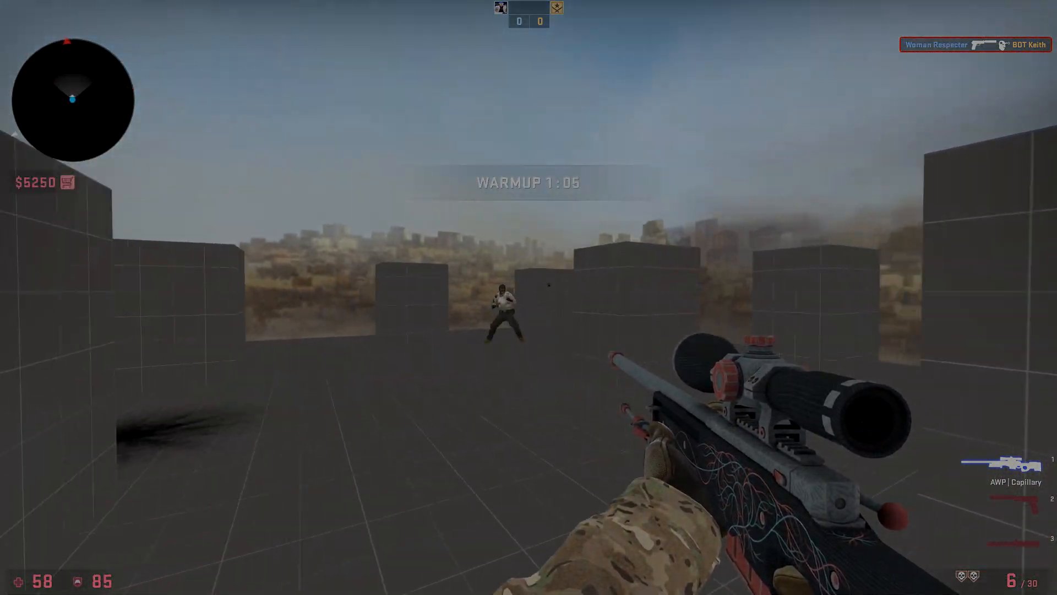
{"action": "right_click", "coordinate": [528, 297]}
{"action": "left_click", "coordinate": [528, 297]}
{"action": "key", "text": "3"}
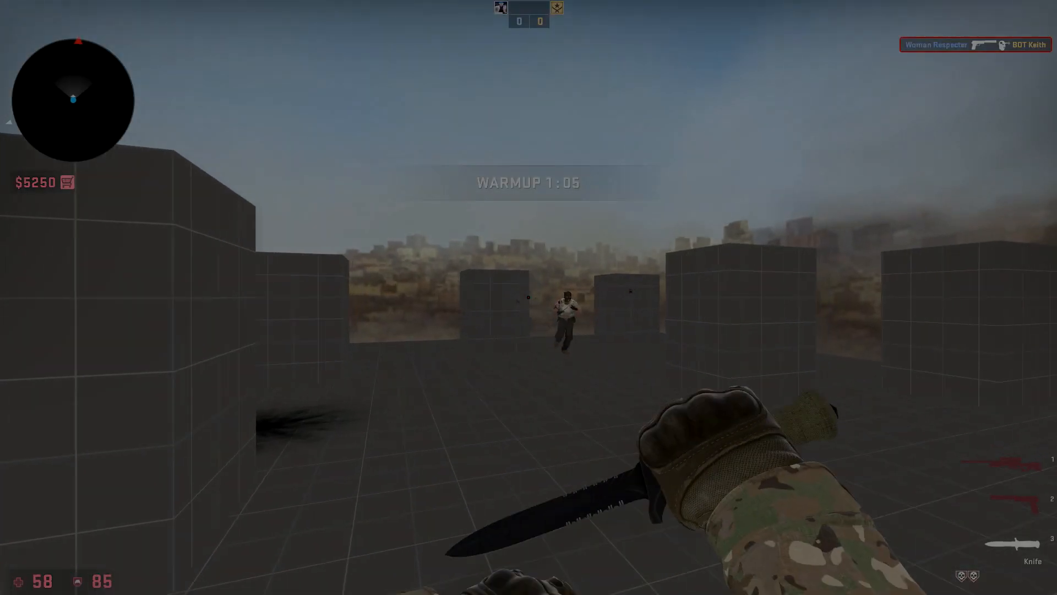
{"action": "key", "text": "1"}
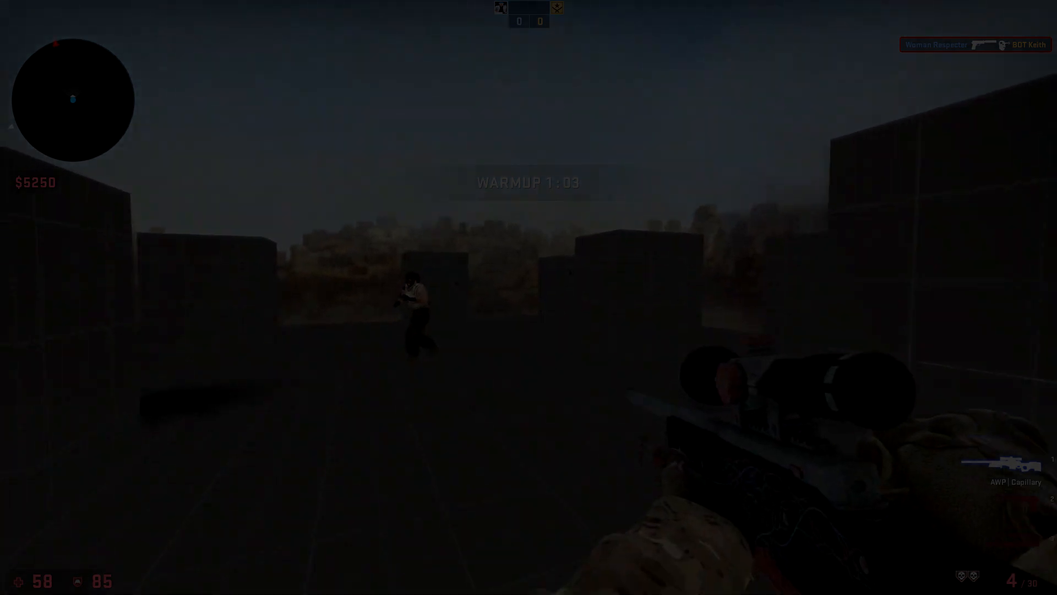